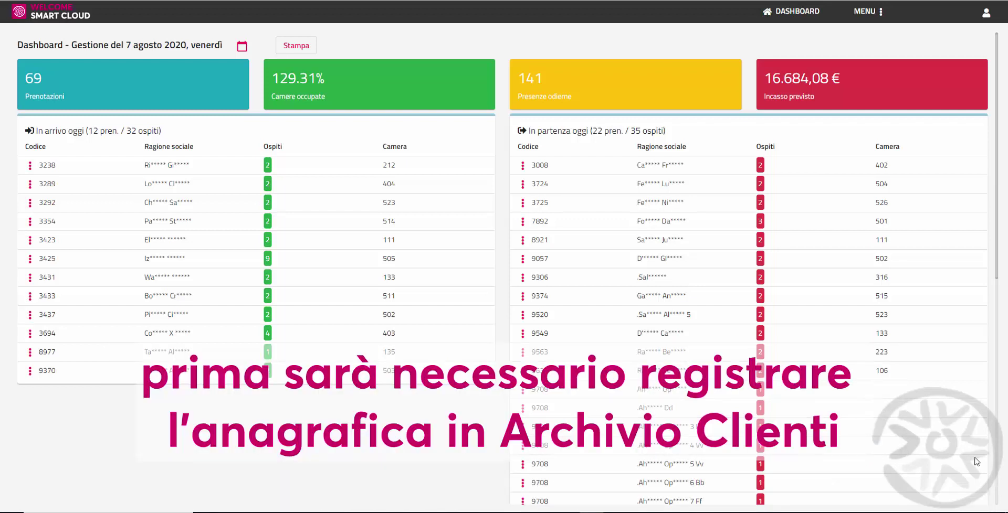
# Step: In Archivio clienti, start a new client card with the client's surname and first name
pyautogui.click(873, 16)
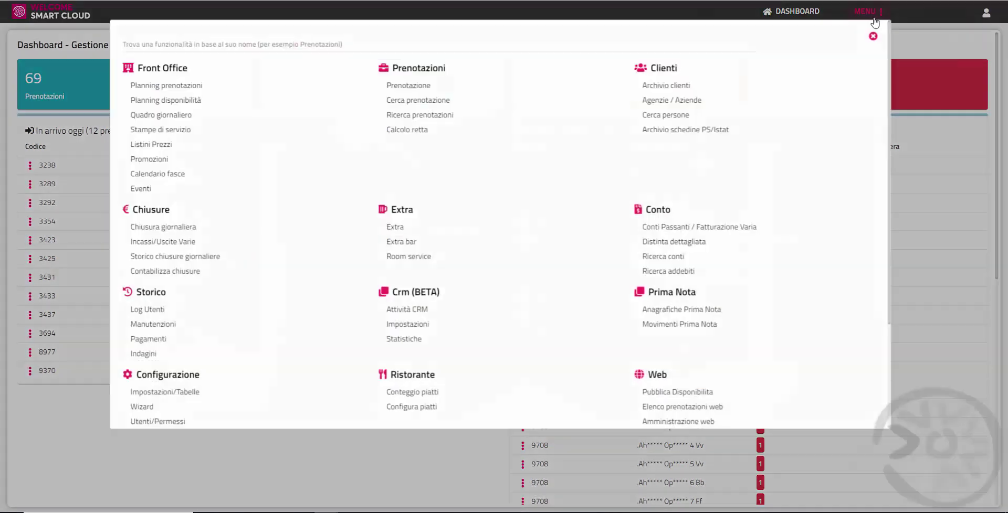
pyautogui.click(831, 86)
pyautogui.click(107, 129)
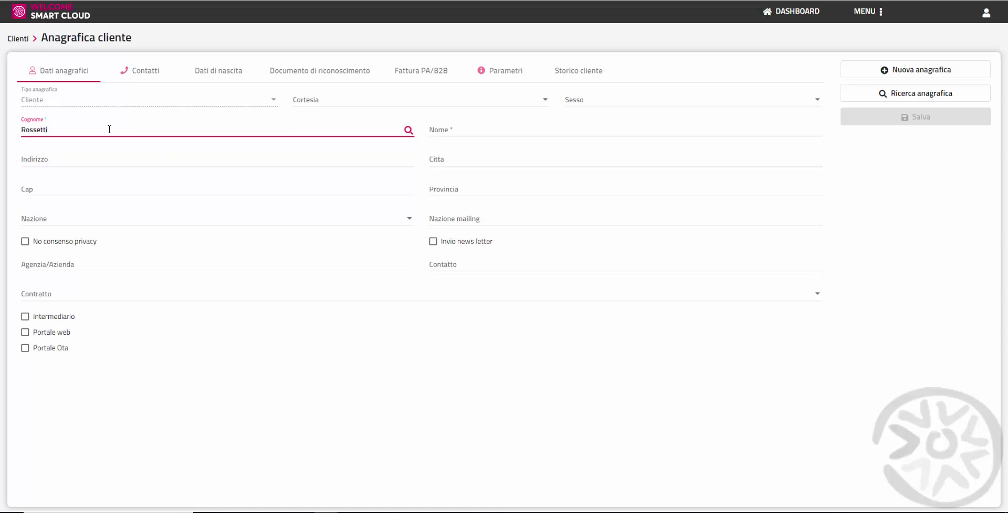
pyautogui.press('Tab')
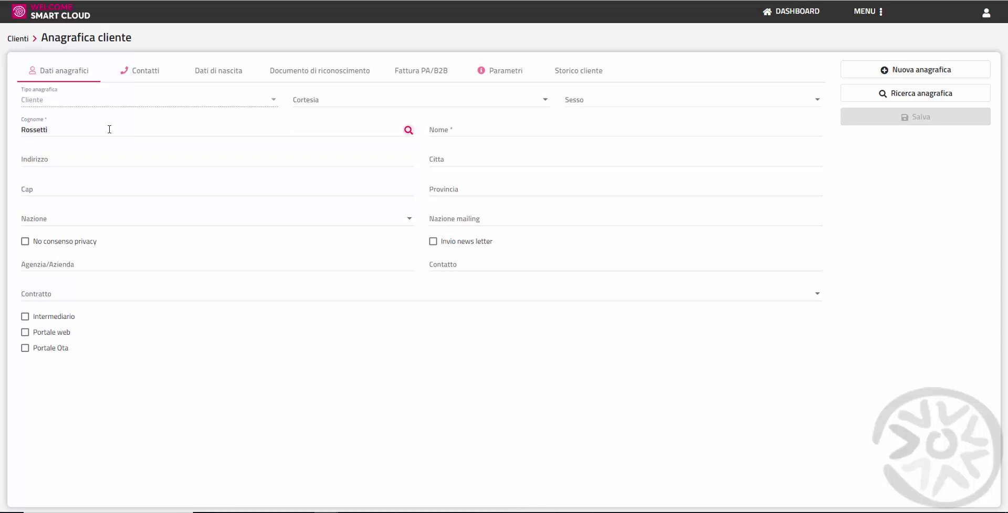
pyautogui.click(440, 129)
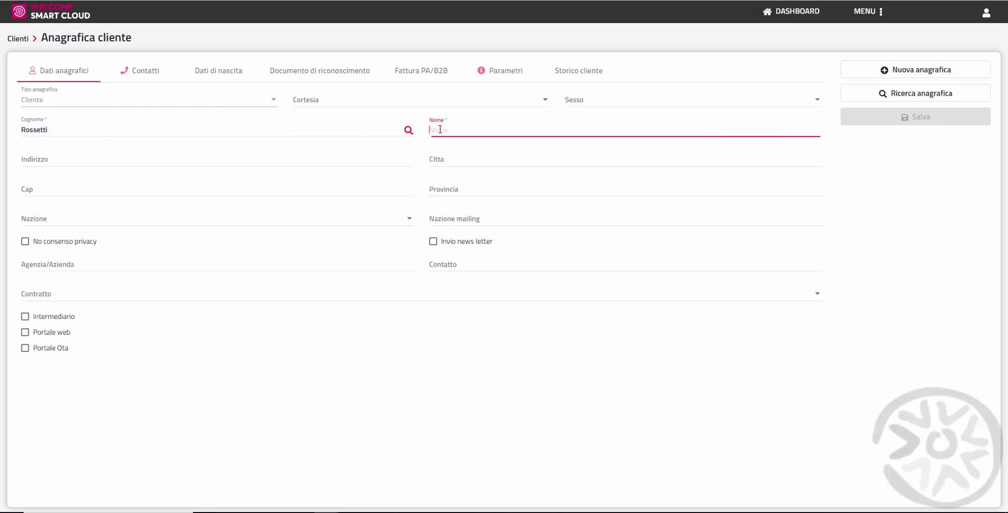
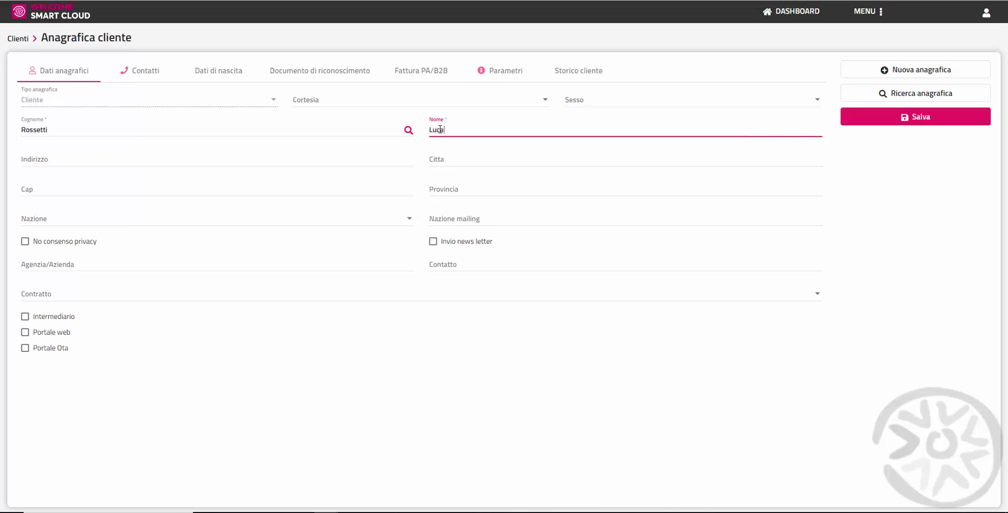
# Step: Save the new client record and go to Conti Passanti / Fatturazione Varia
pyautogui.click(912, 120)
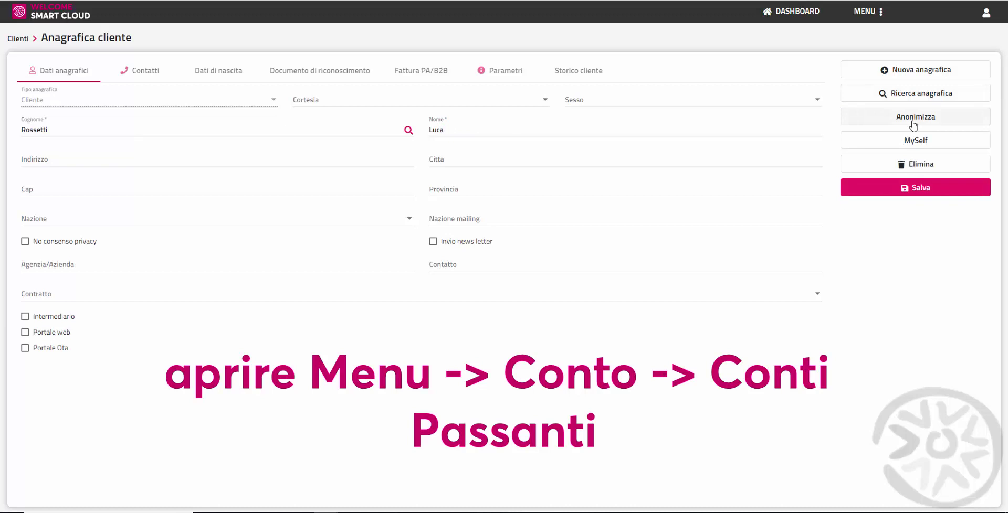
pyautogui.click(865, 13)
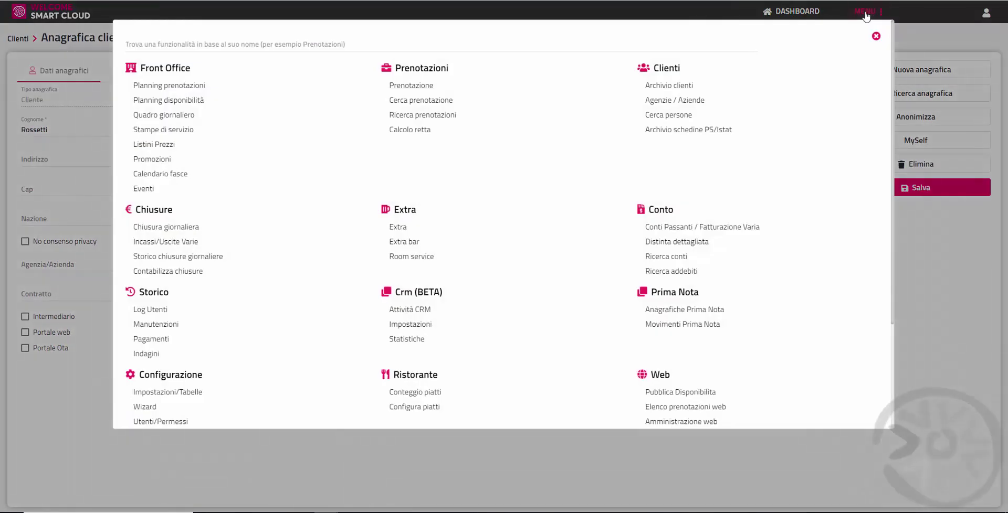
pyautogui.click(776, 232)
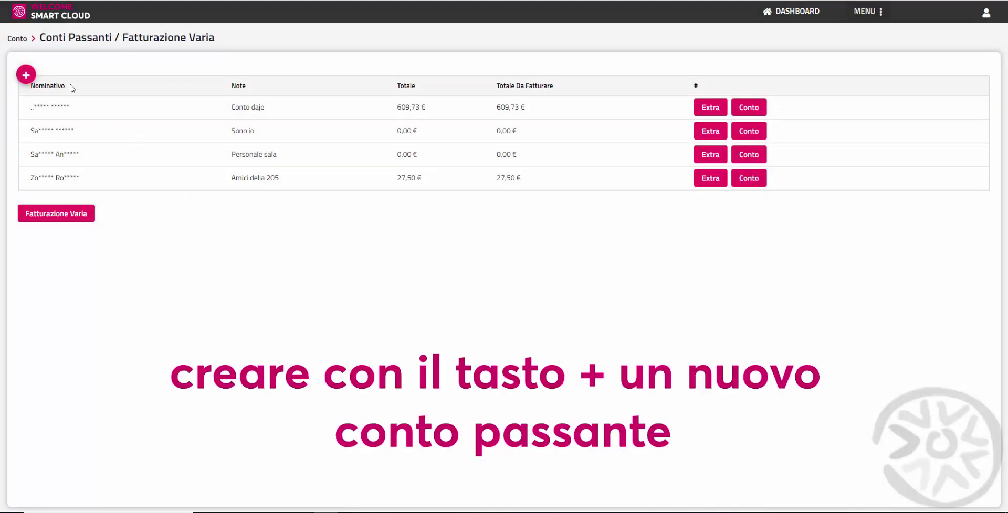
# Step: Create a new pass-through account assigned to the client found by surname search
pyautogui.click(26, 75)
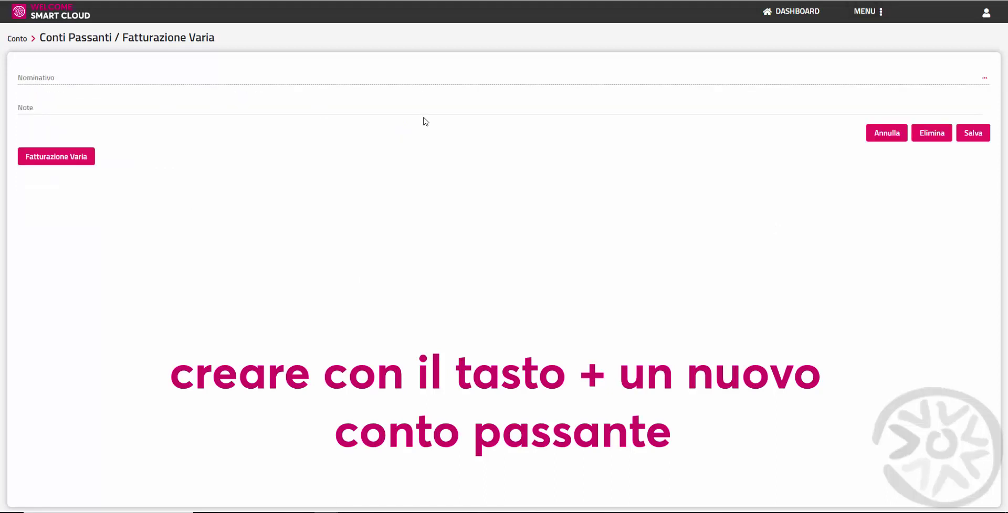
pyautogui.click(984, 79)
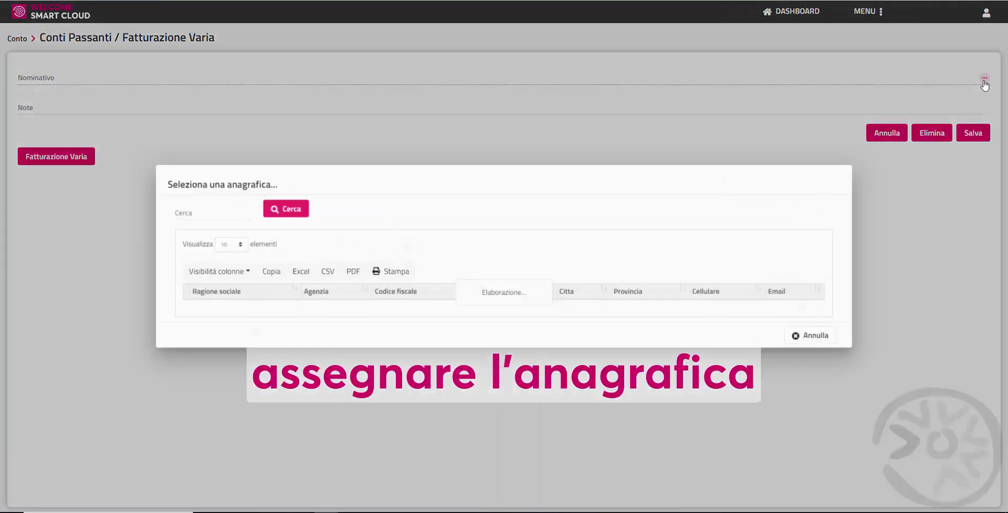
pyautogui.write('rossetti')
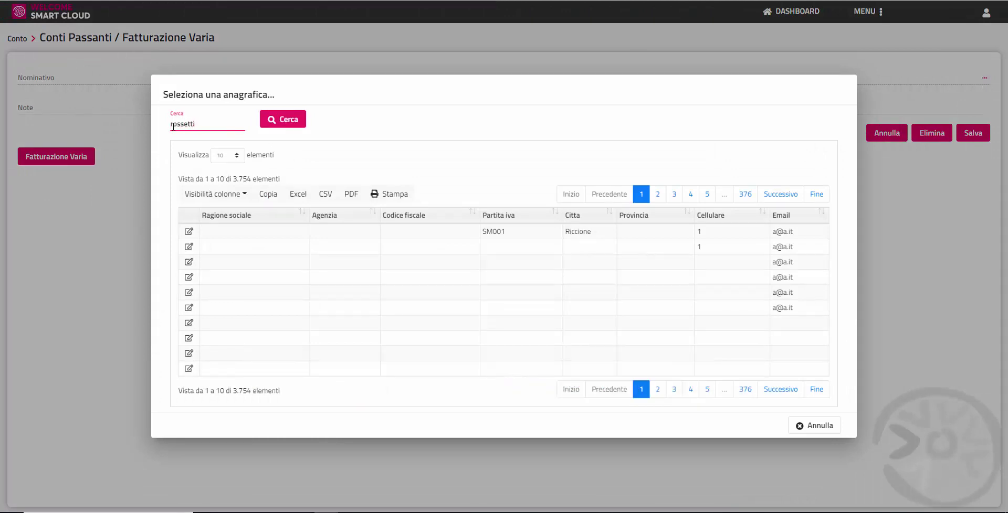
pyautogui.click(303, 121)
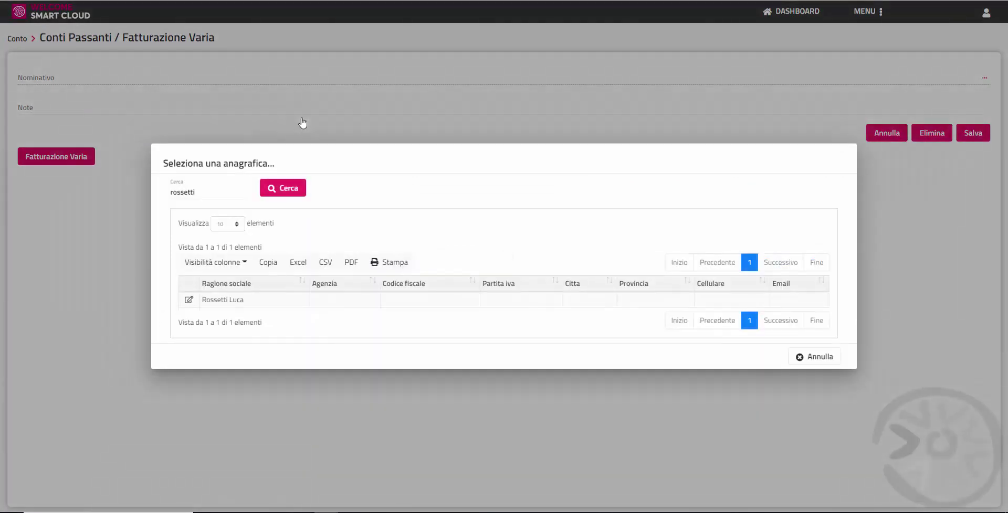
pyautogui.click(189, 302)
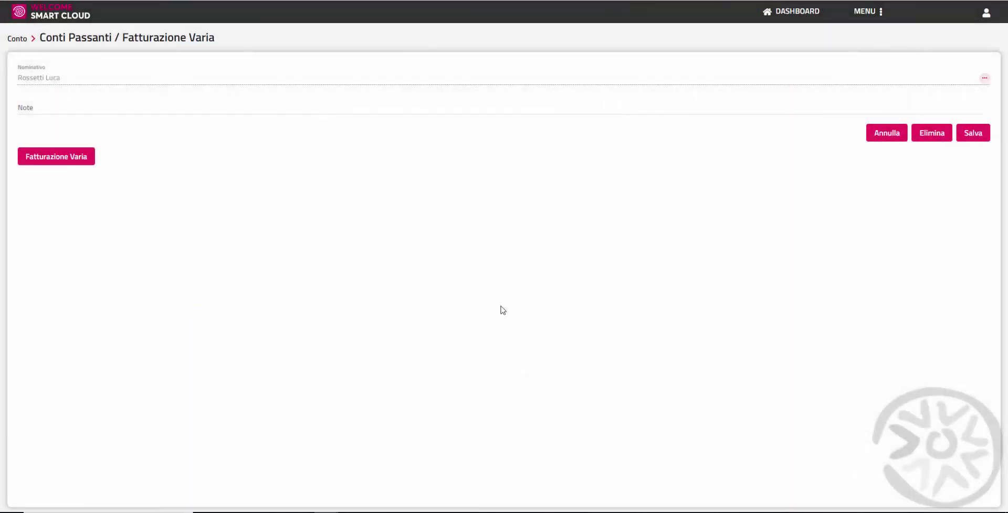
pyautogui.click(973, 135)
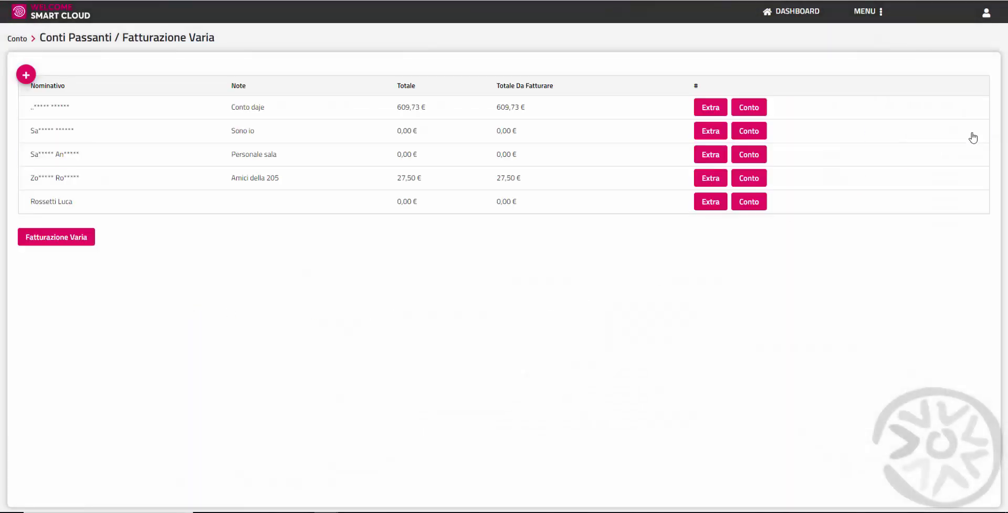
# Step: Charge one AVERNA from Amari, 4,00 €, to the client's account via Extra
pyautogui.moveTo(26, 197); pyautogui.dragTo(550, 203)
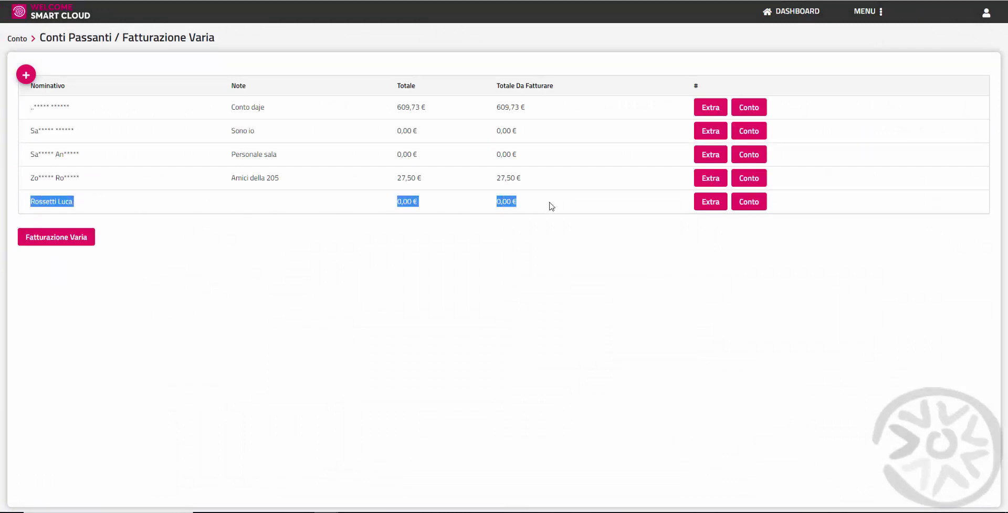
pyautogui.click(713, 202)
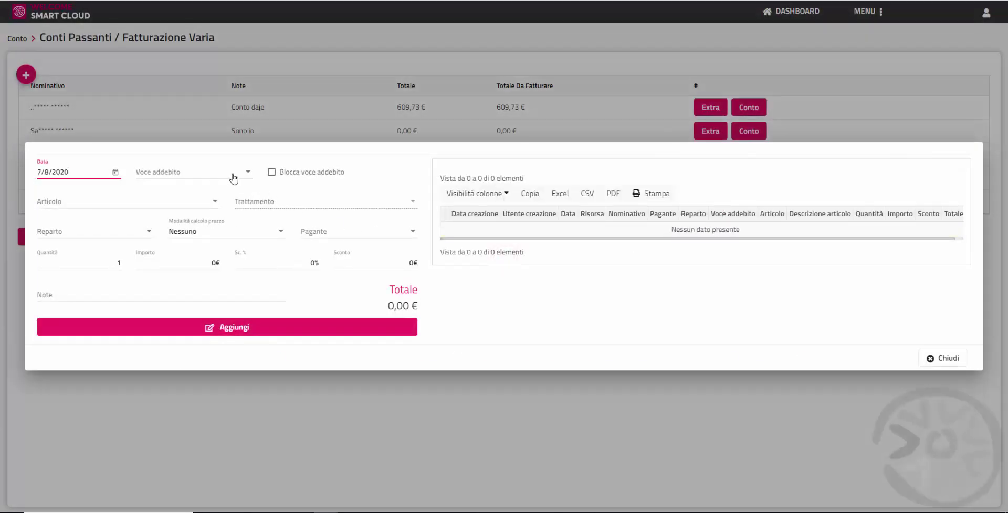
pyautogui.click(246, 178)
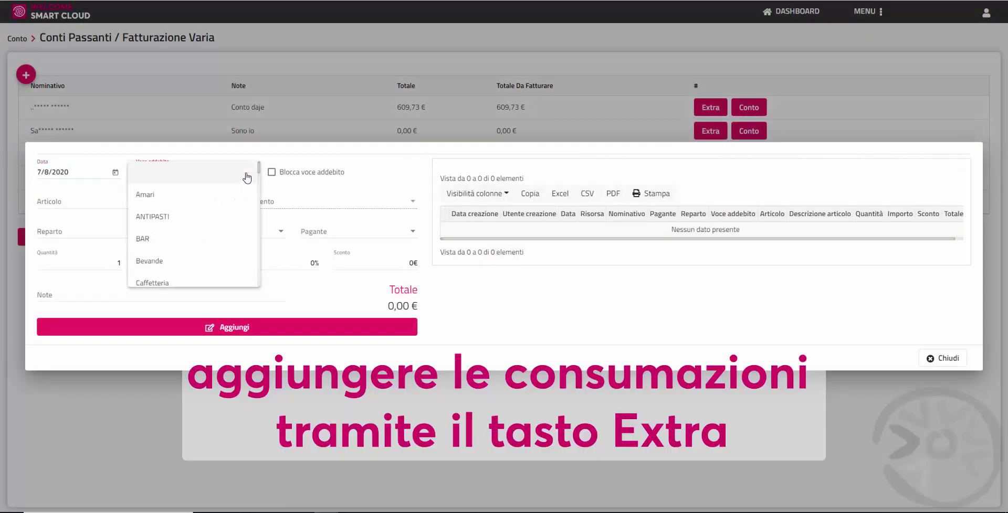
pyautogui.click(233, 198)
pyautogui.click(213, 208)
pyautogui.click(198, 227)
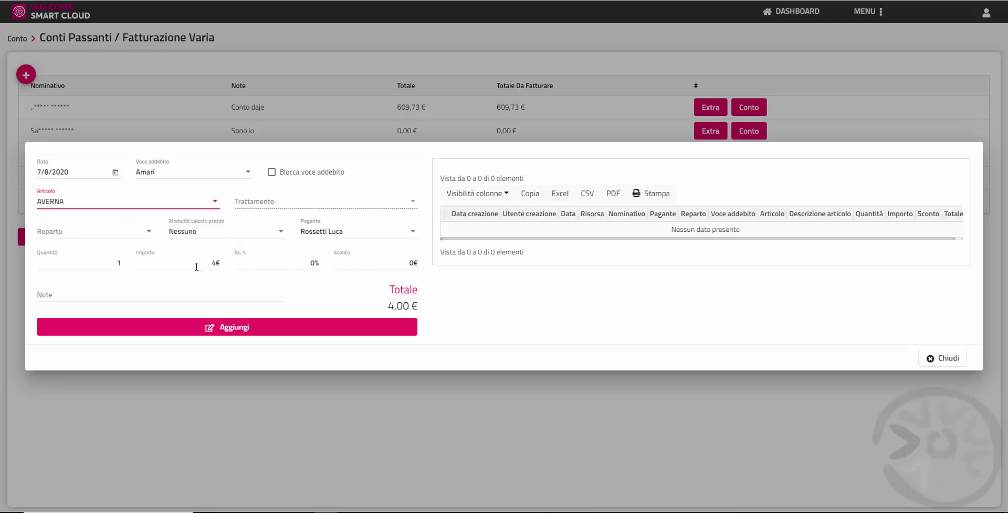
pyautogui.click(333, 338)
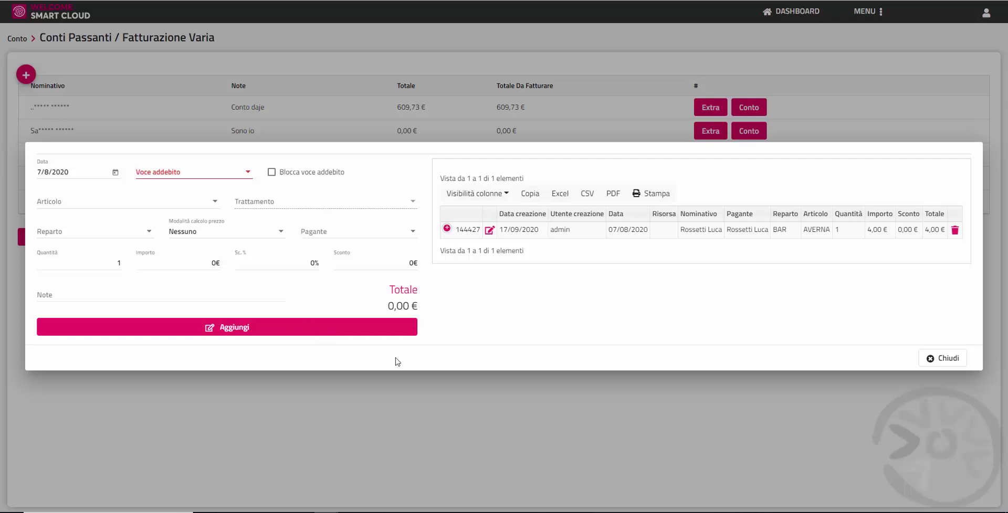
pyautogui.click(947, 359)
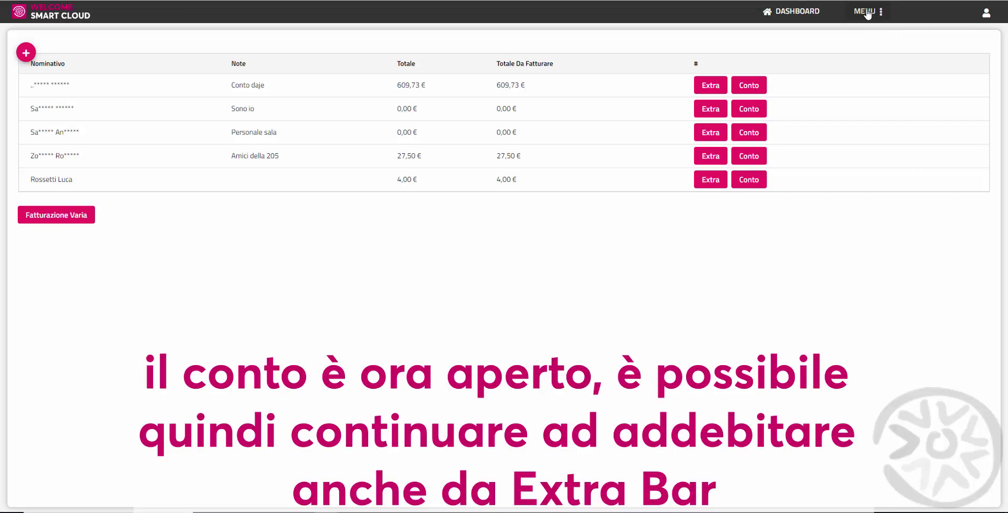
# Step: Charge a 6,00 € Spremuta Arancia Pompelmo o Limone RS bar extra to the client's account
pyautogui.click(866, 11)
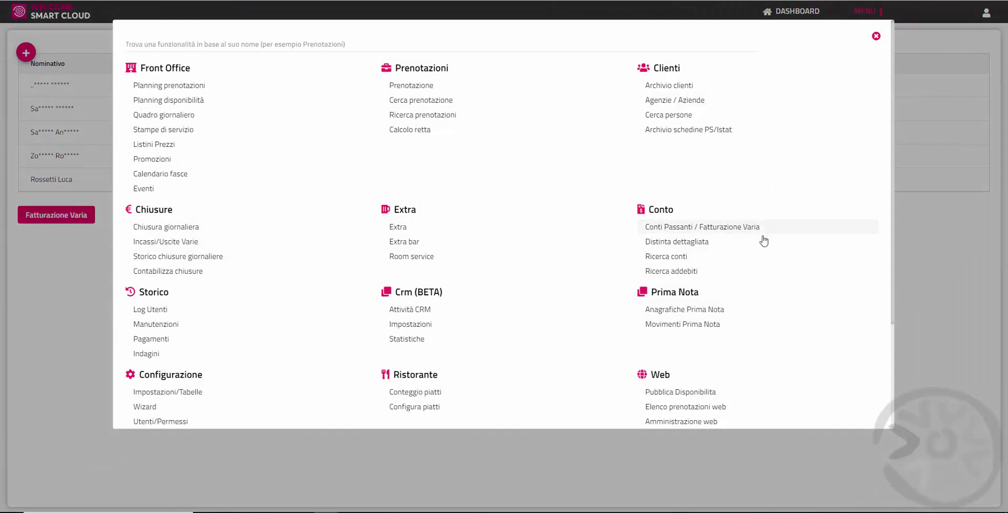
pyautogui.click(468, 246)
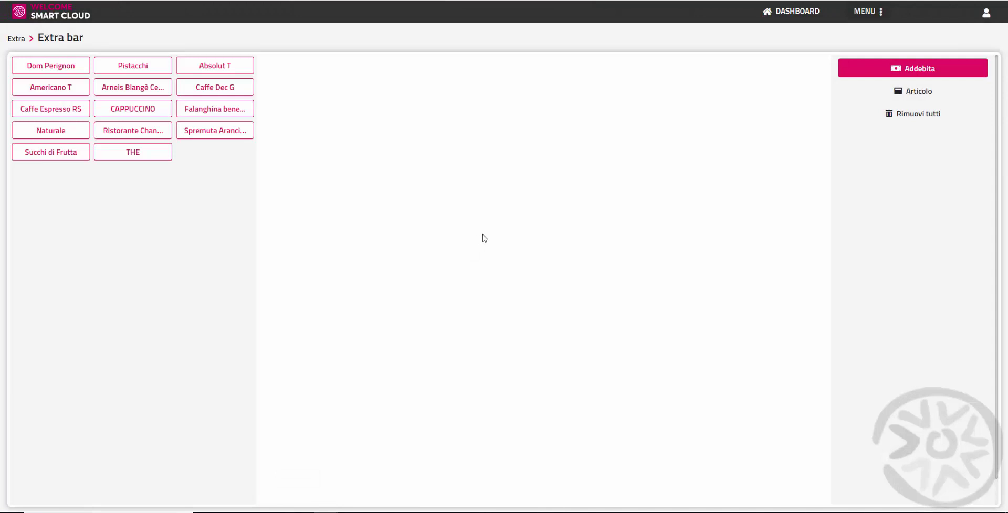
pyautogui.click(194, 135)
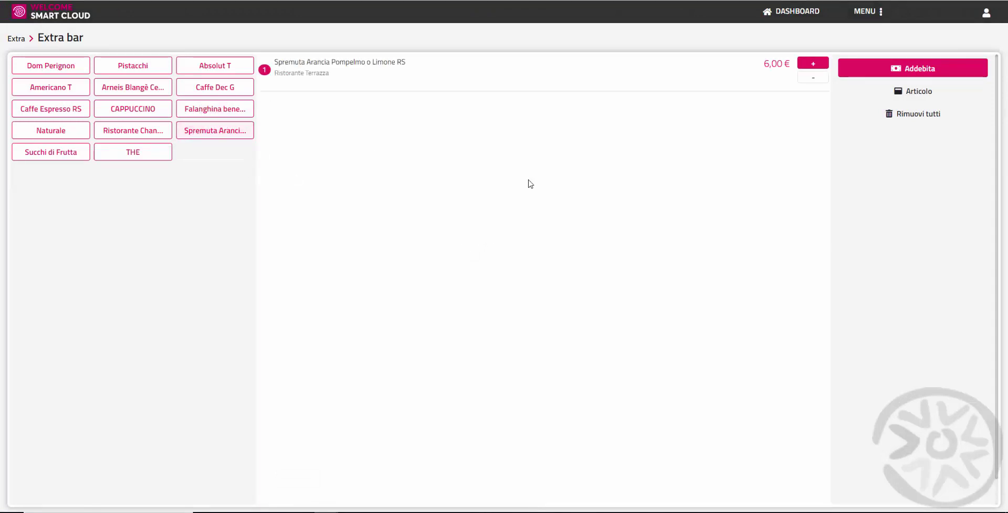
pyautogui.click(908, 73)
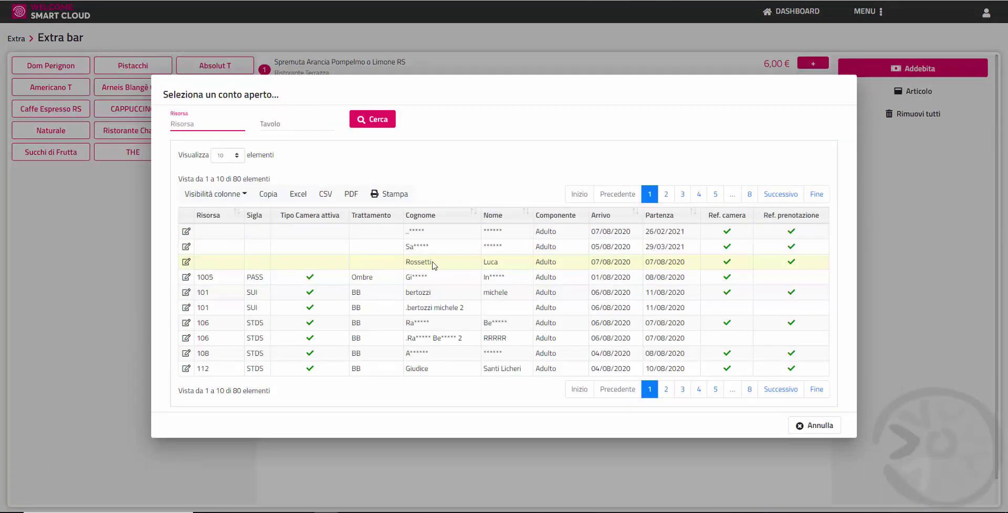
pyautogui.doubleClick(403, 263)
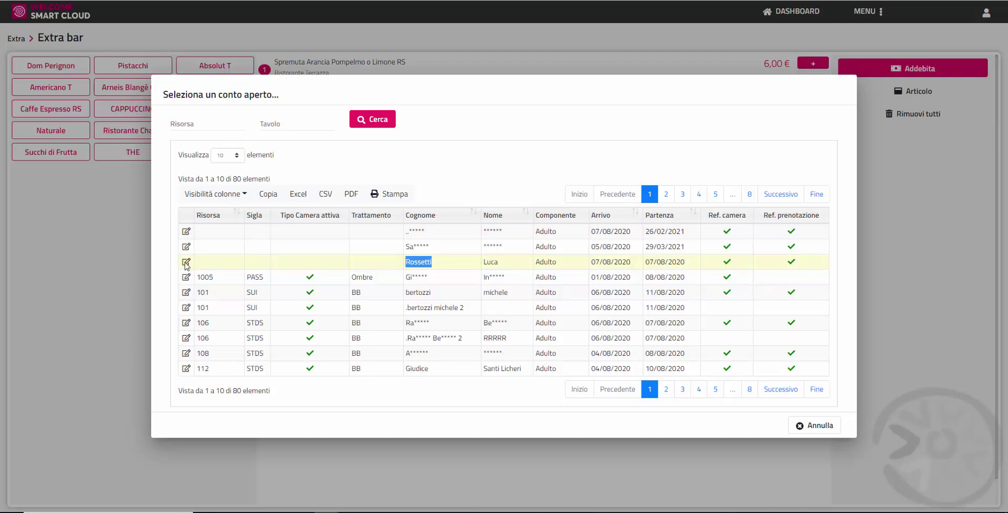
pyautogui.click(186, 262)
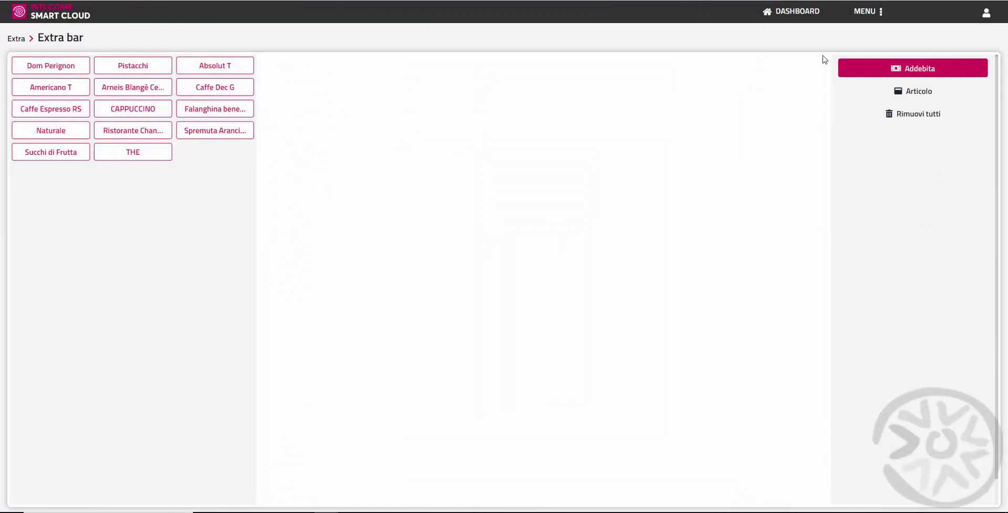
pyautogui.click(865, 11)
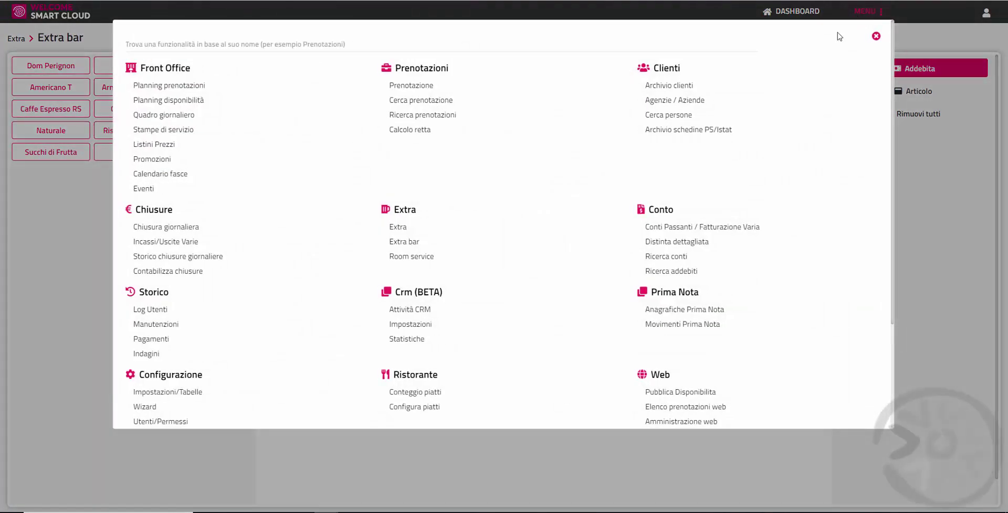
pyautogui.click(775, 228)
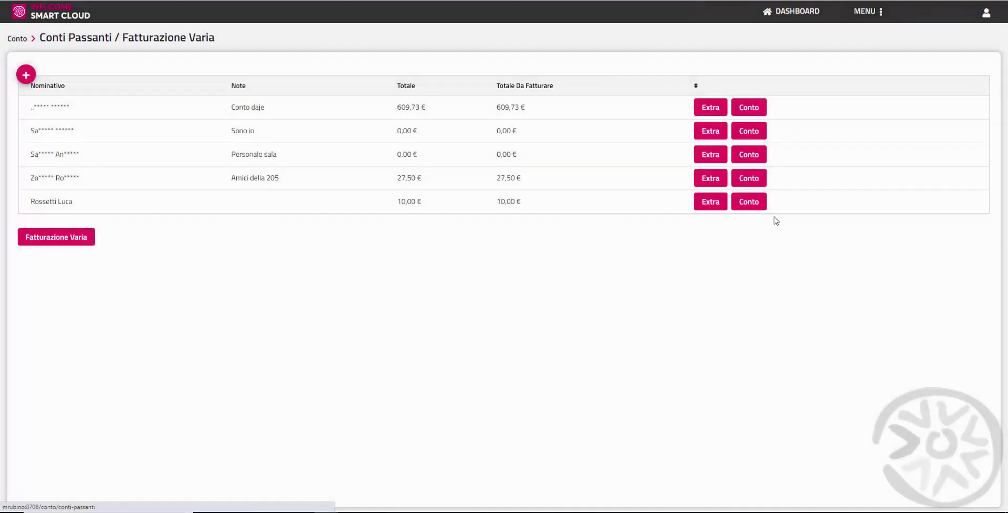
# Step: Open the 10,00 € account's bill and expand its Amari and Ristorante Terrazza charges
pyautogui.tripleClick(403, 202)
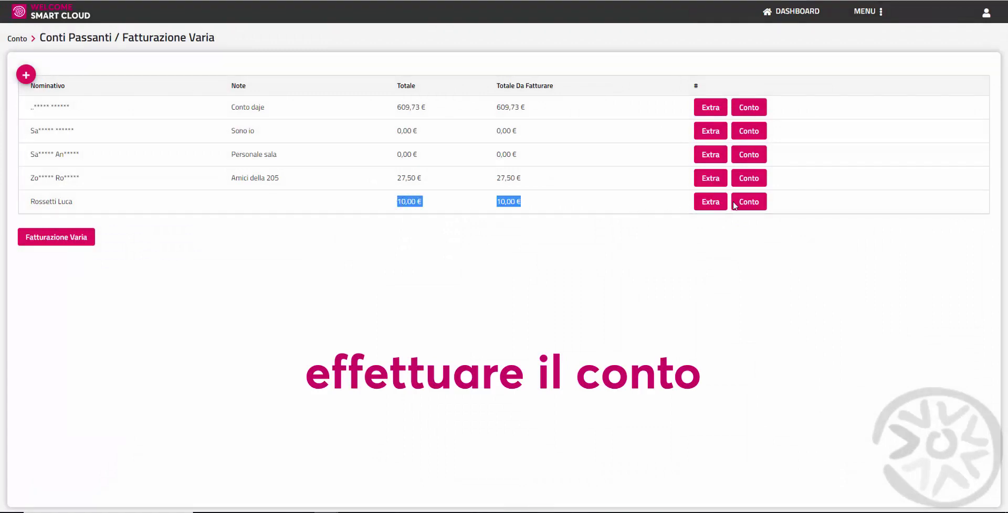
pyautogui.click(749, 203)
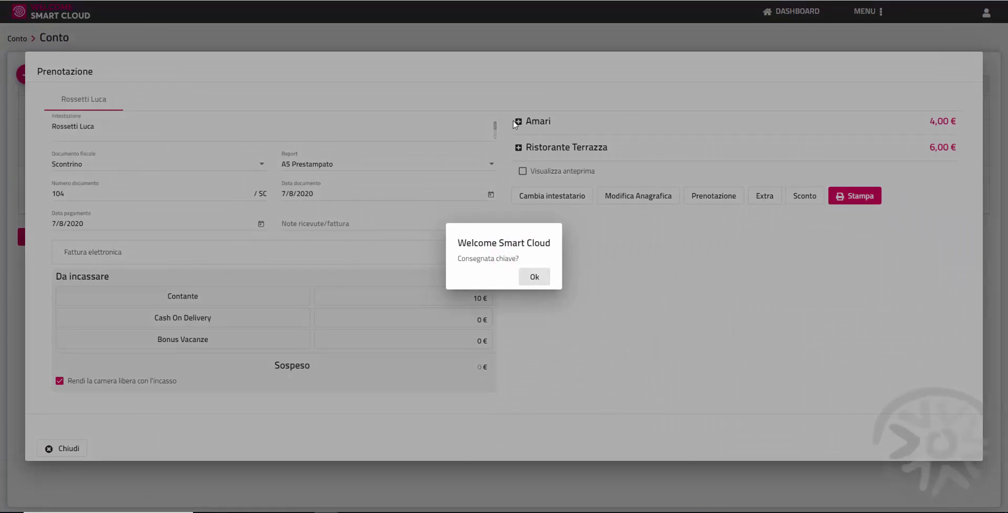
pyautogui.click(534, 277)
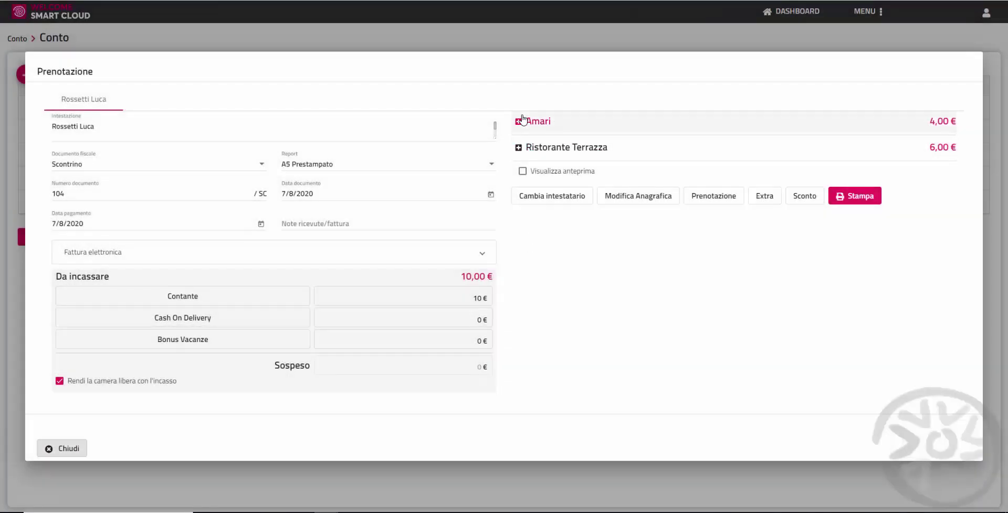
pyautogui.click(521, 121)
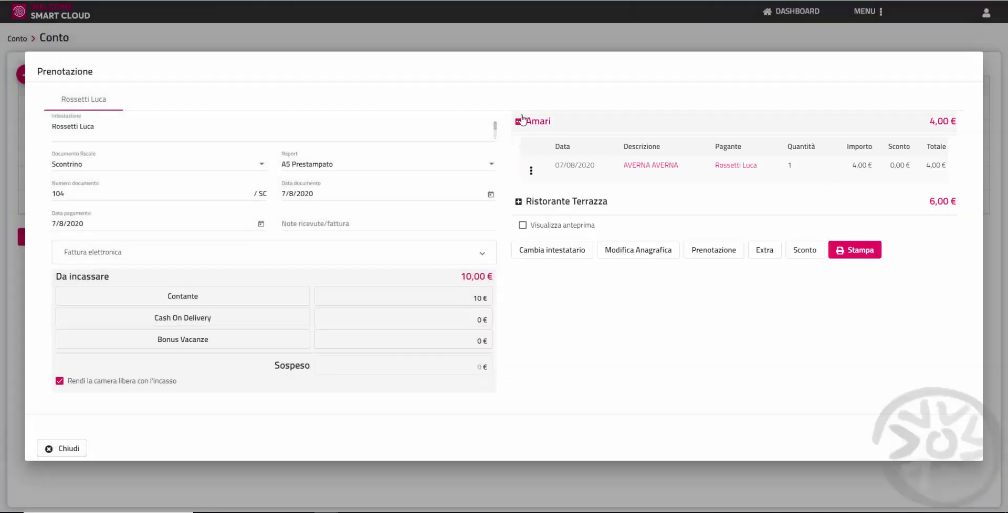
pyautogui.click(520, 203)
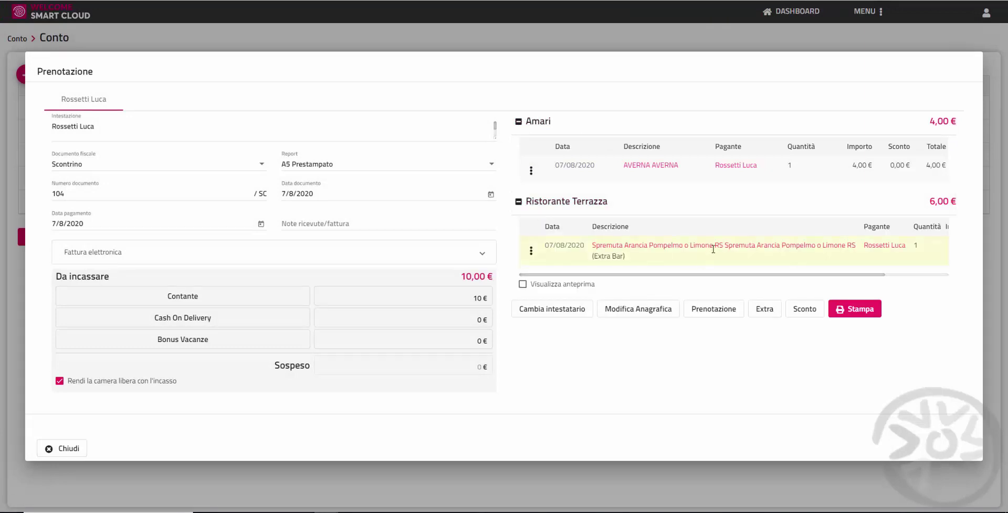
# Step: Set the fiscal document to Fattura and print invoice 131, skipping the PDF view
pyautogui.click(214, 165)
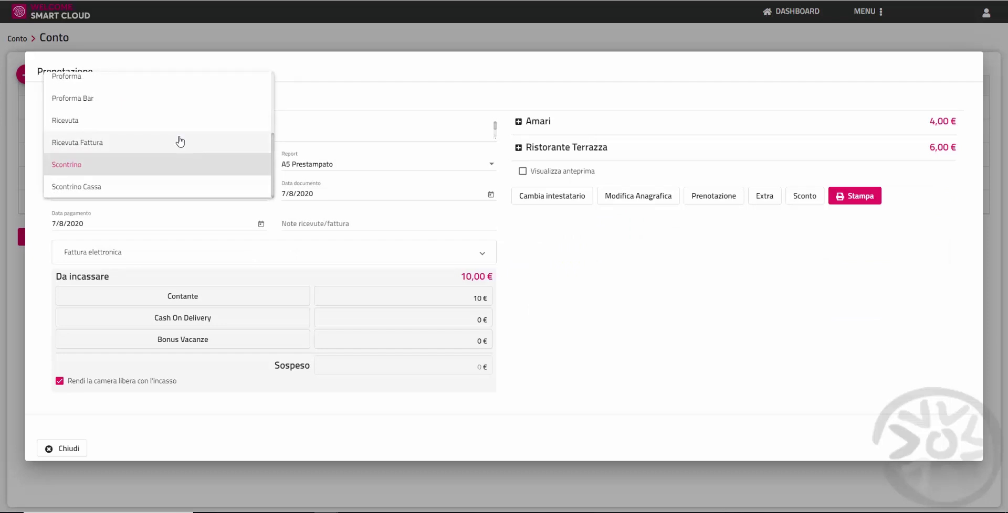
pyautogui.scroll(3, 175, 126)
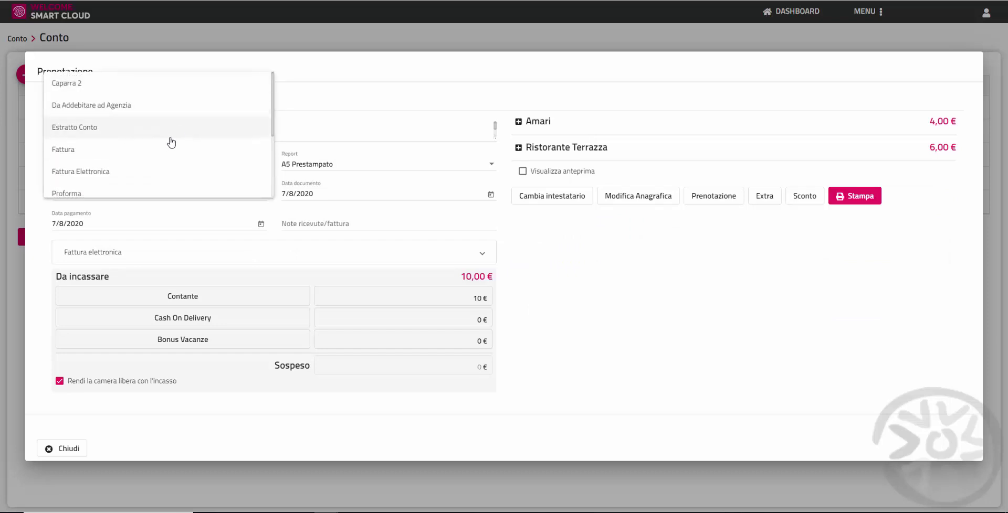
pyautogui.click(145, 152)
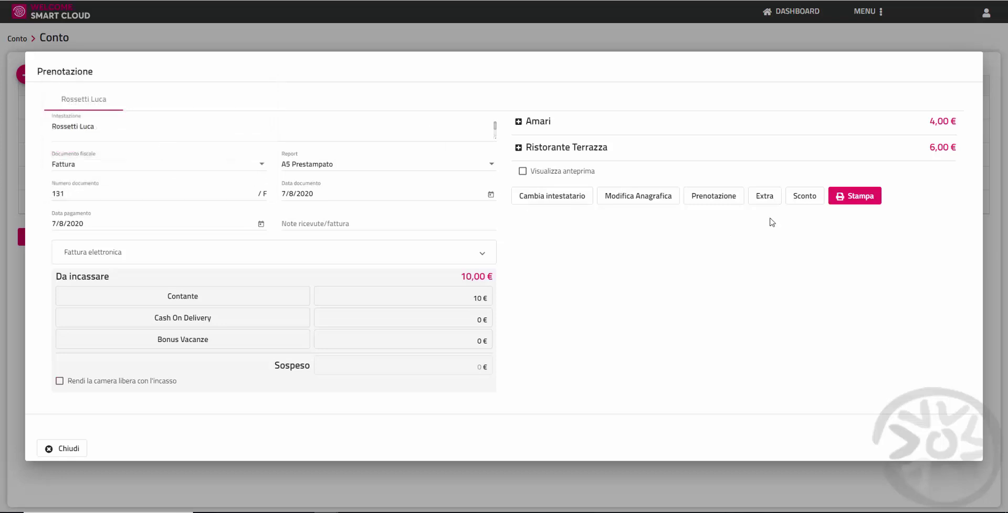
pyautogui.click(863, 207)
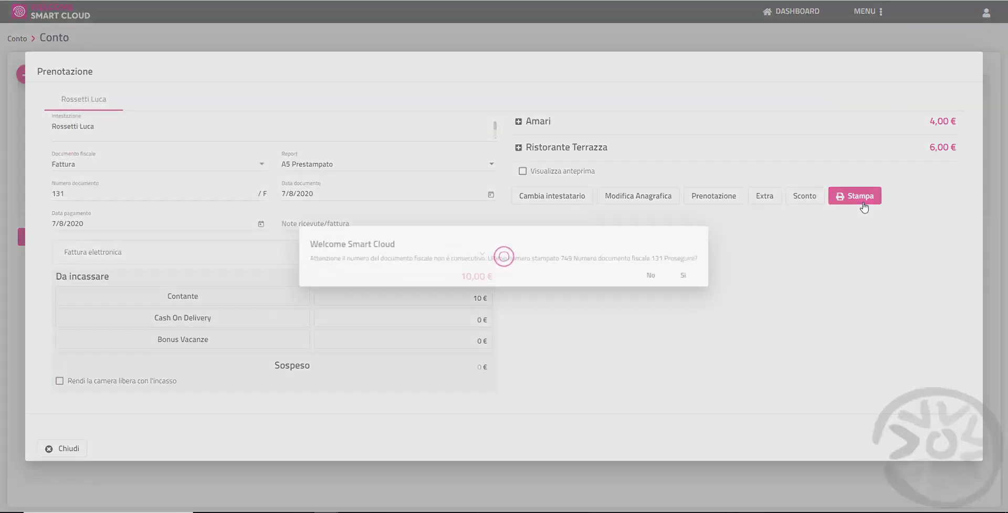
pyautogui.click(698, 279)
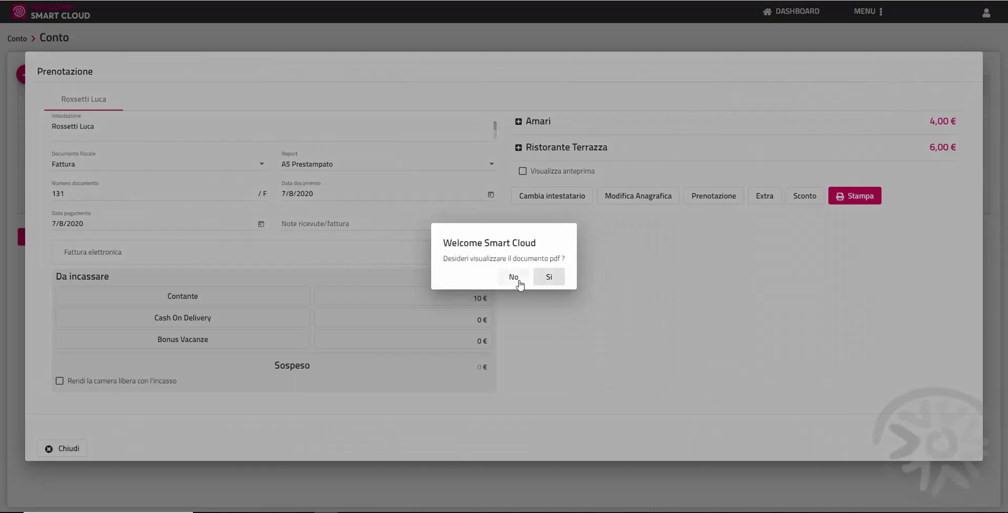
pyautogui.click(513, 278)
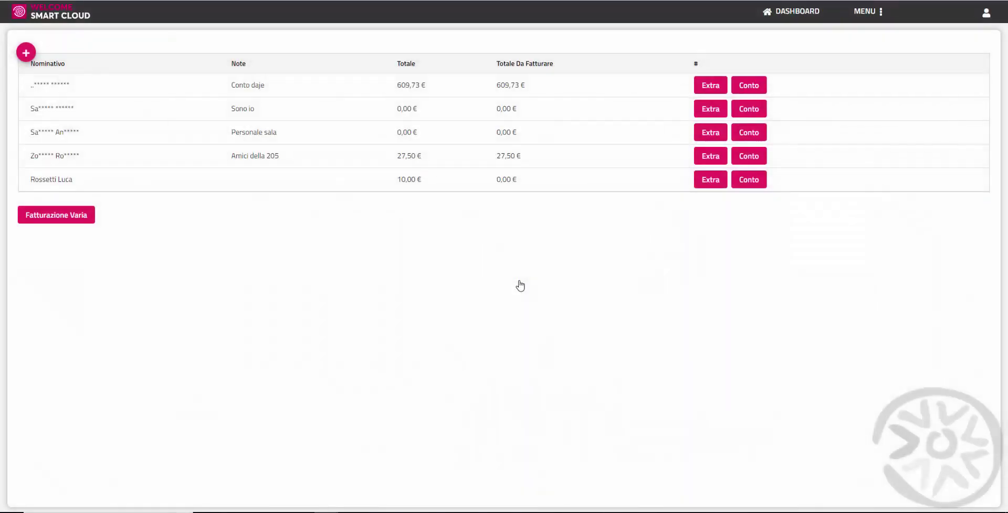
# Step: Check that the invoiced account now shows 0,00 € still to invoice
pyautogui.tripleClick(499, 180)
pyautogui.click(480, 211)
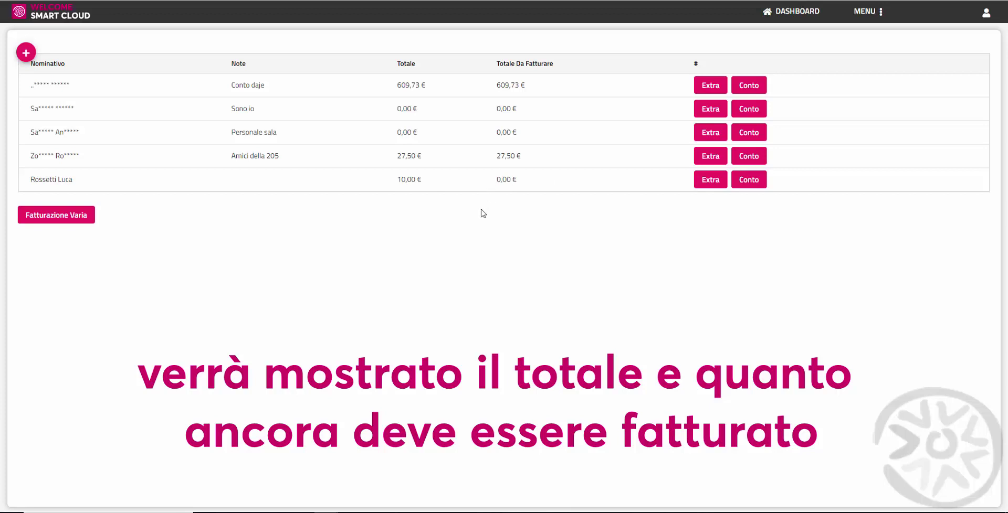
pyautogui.scroll(1, 965, 442)
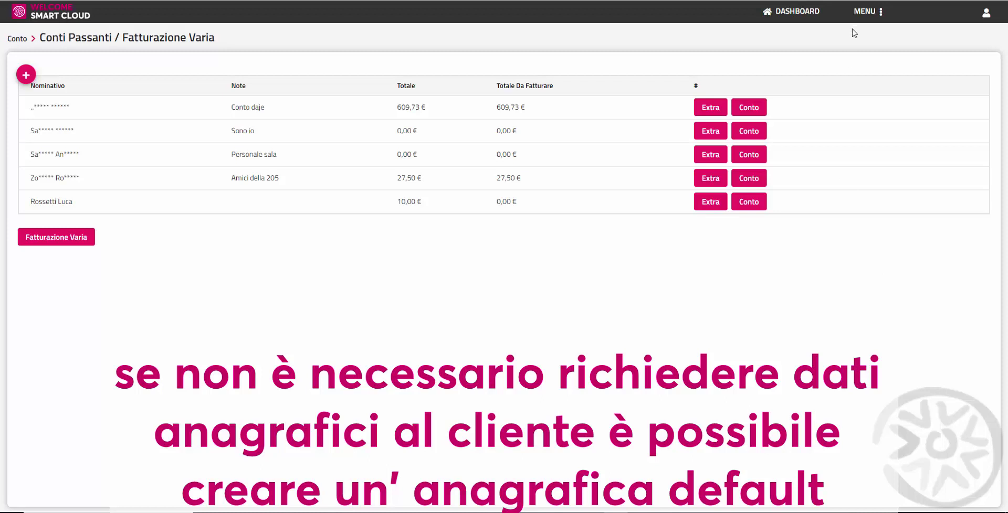
# Step: Create and save a client record with Cognome 'Tavolo' and Nome '1'
pyautogui.click(858, 12)
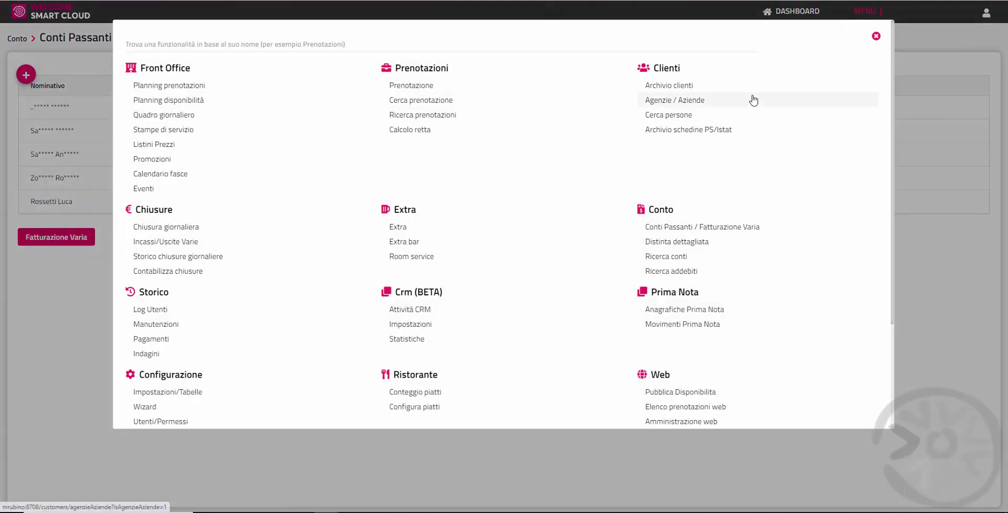
pyautogui.click(725, 92)
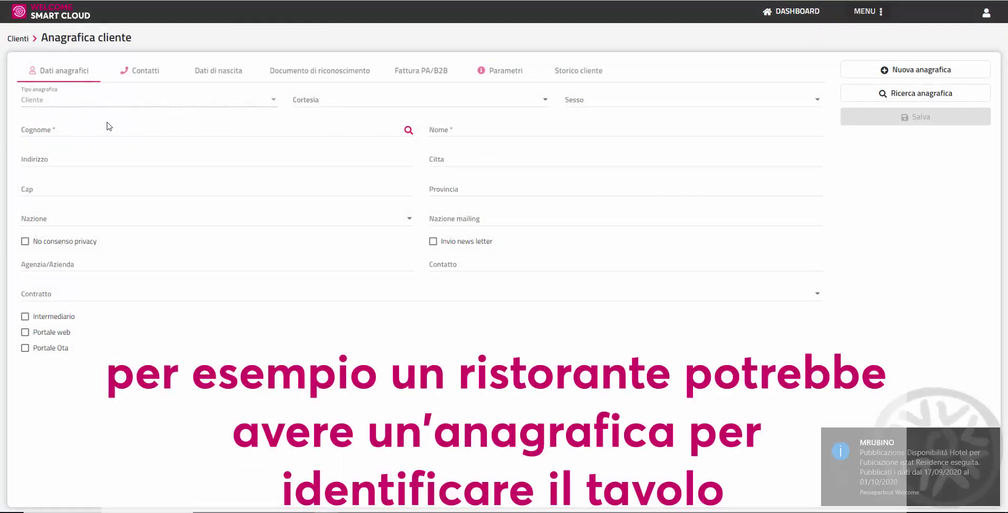
pyautogui.click(173, 126)
pyautogui.write('Tavolo')
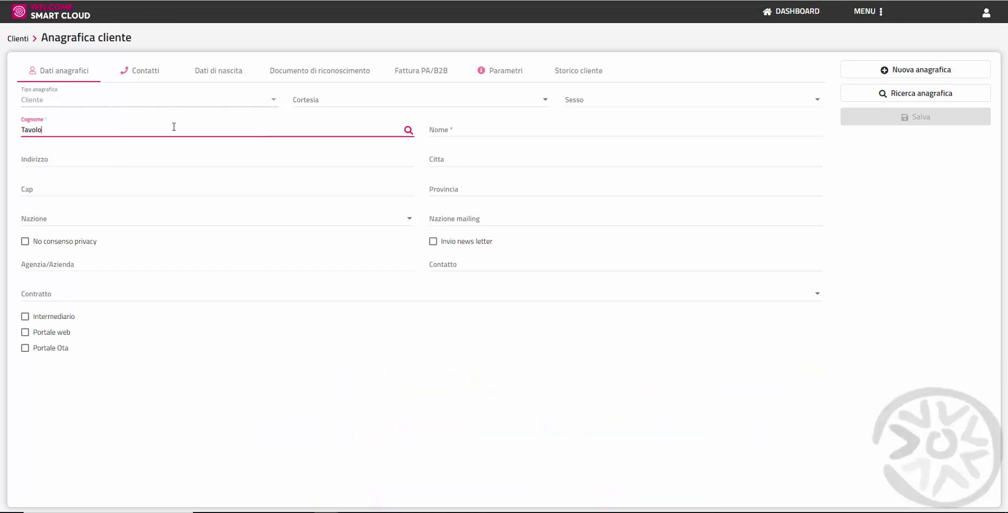
pyautogui.press('Tab')
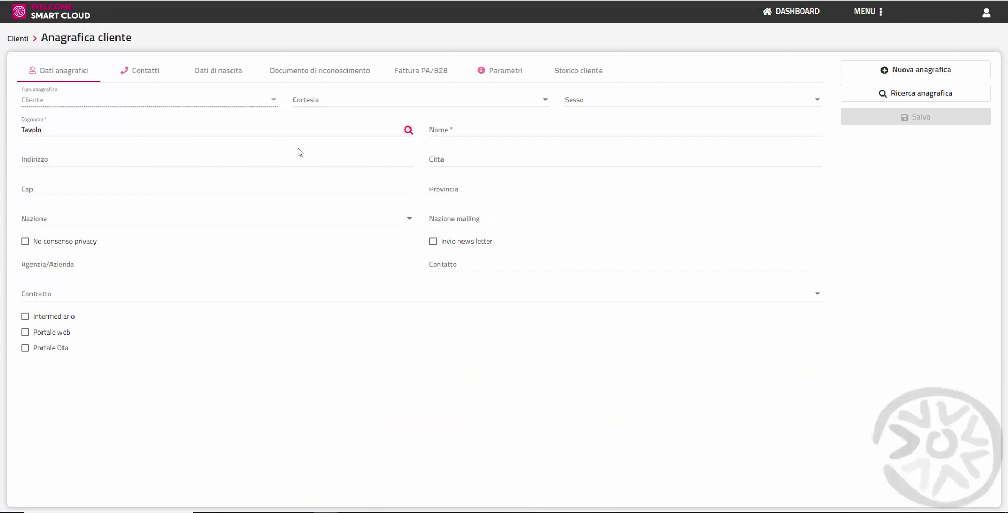
pyautogui.click(445, 132)
pyautogui.write('1')
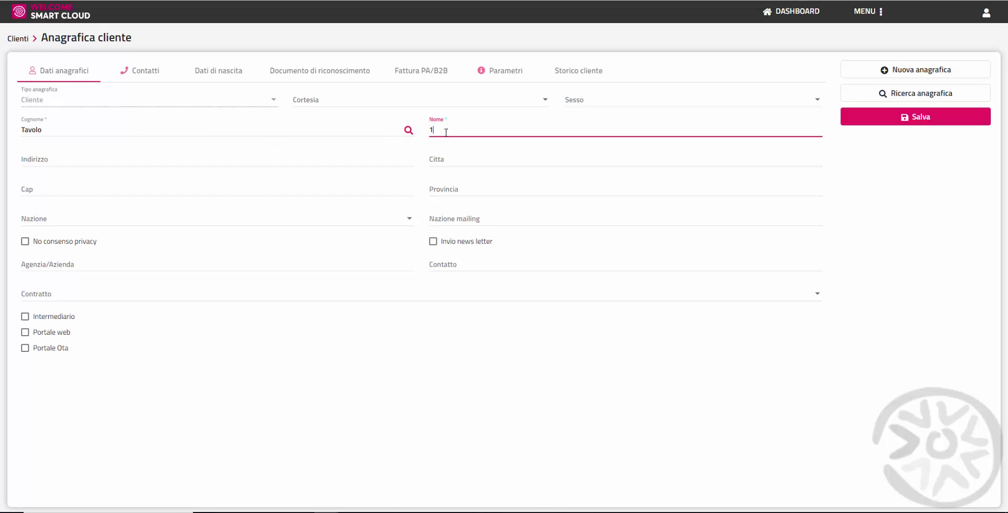
pyautogui.click(887, 119)
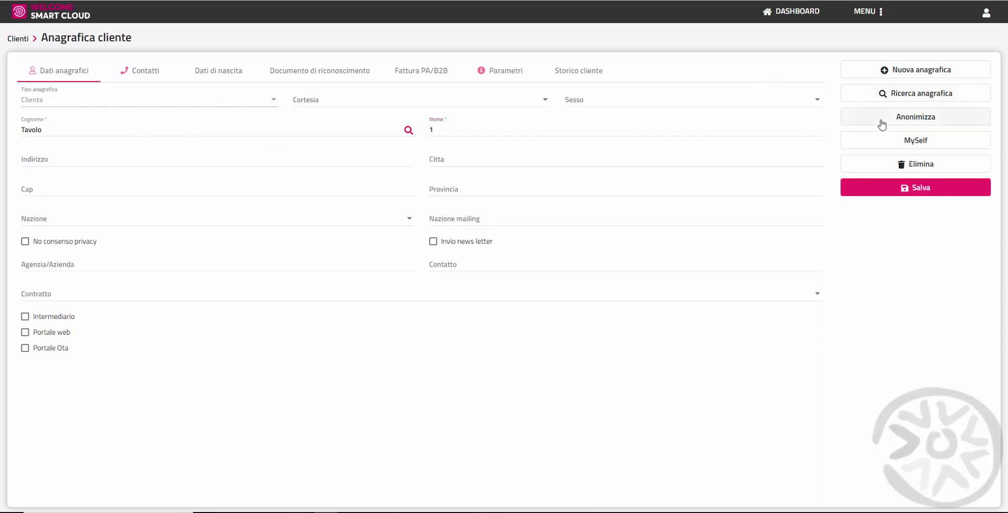
pyautogui.click(873, 12)
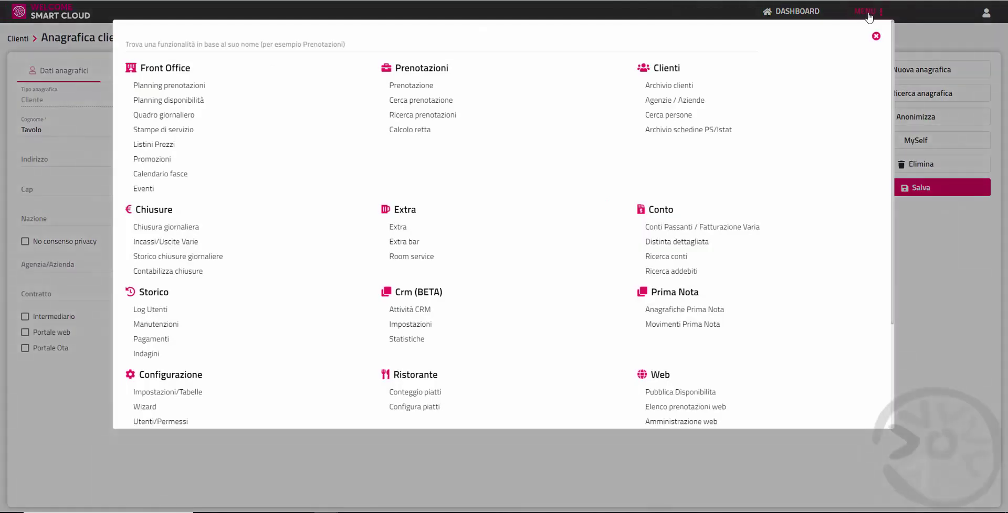
# Step: Create a pass-through account for the client found by searching 'Tavolo 1', and save it
pyautogui.click(754, 227)
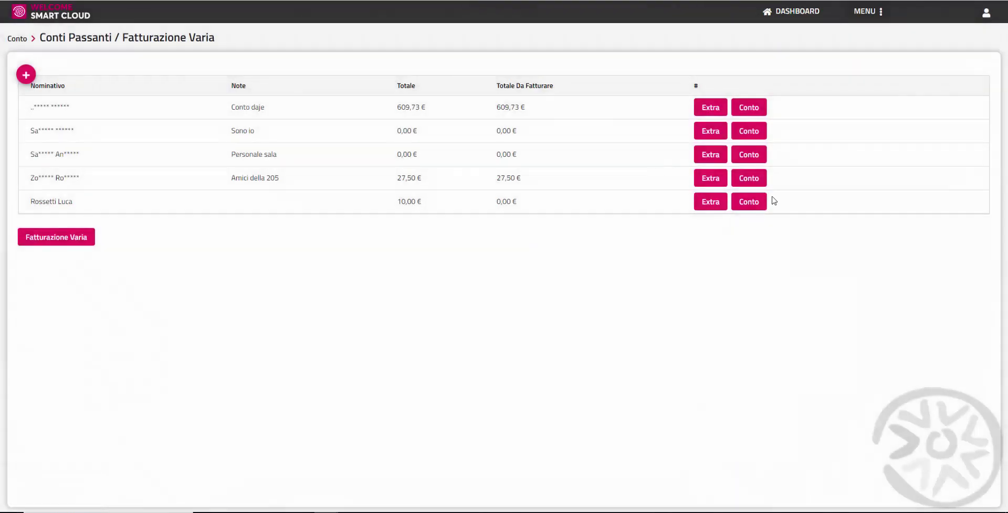
pyautogui.click(26, 76)
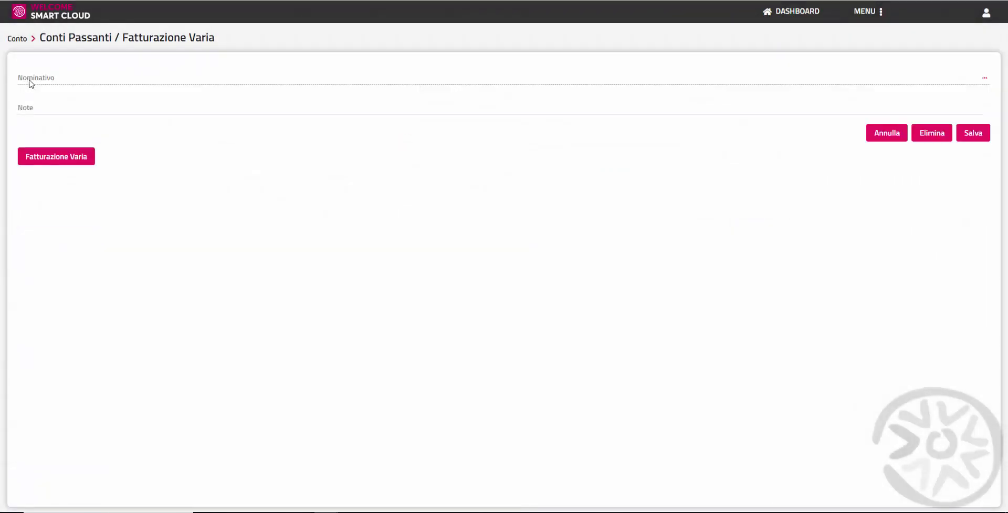
pyautogui.click(985, 82)
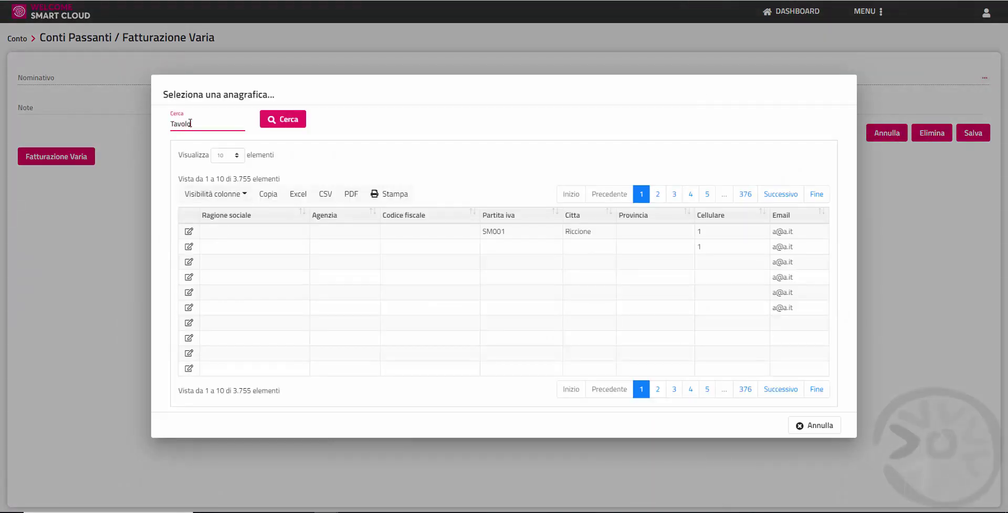
pyautogui.write('Tavolo 1')
pyautogui.click(303, 122)
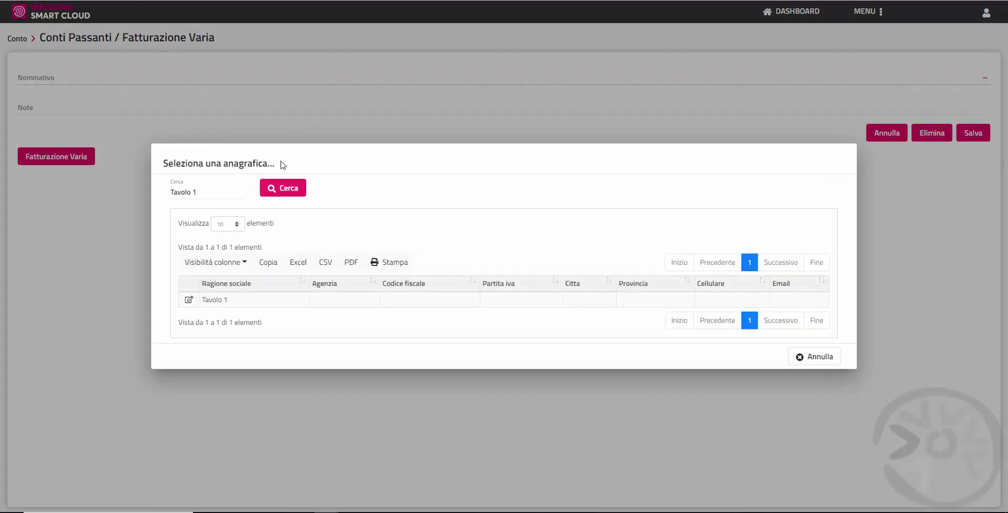
pyautogui.click(189, 299)
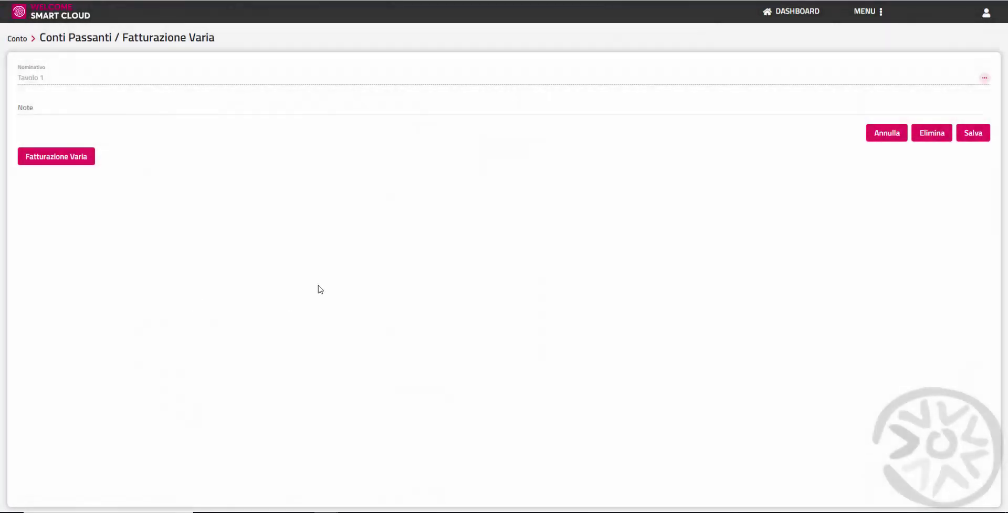
pyautogui.click(980, 137)
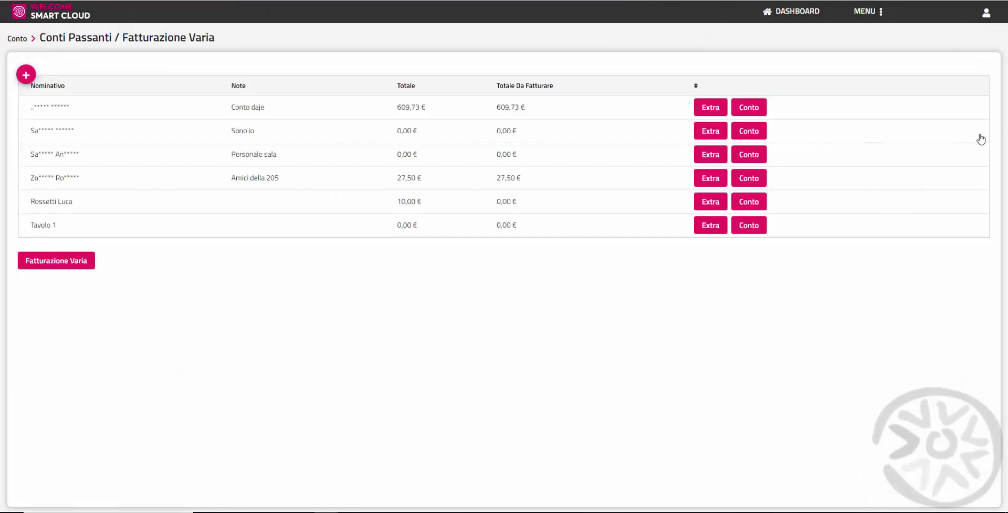
# Step: Add a 9,00 € ANTIPASTO GIORNO charge from ANTIPASTI to the Tavolo 1 account
pyautogui.click(712, 226)
pyautogui.click(196, 173)
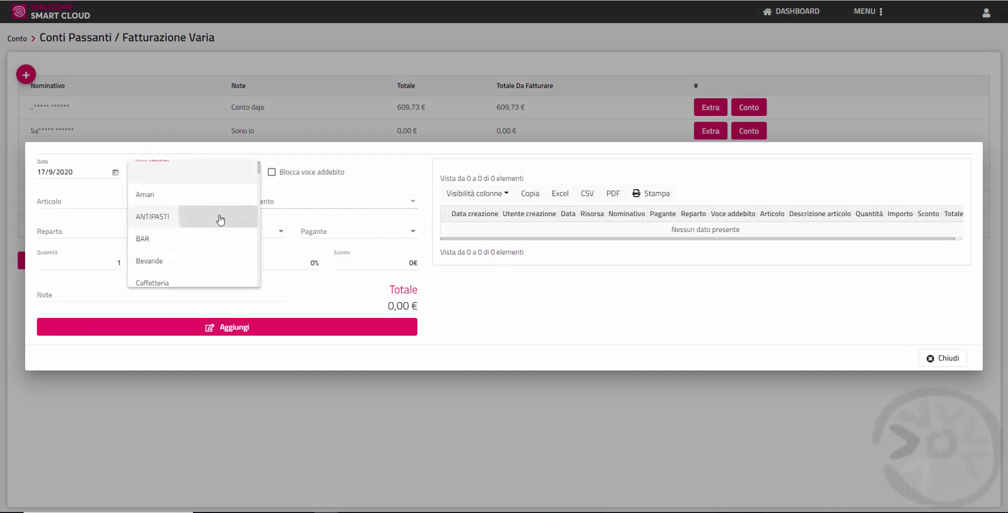
pyautogui.click(189, 216)
pyautogui.click(110, 209)
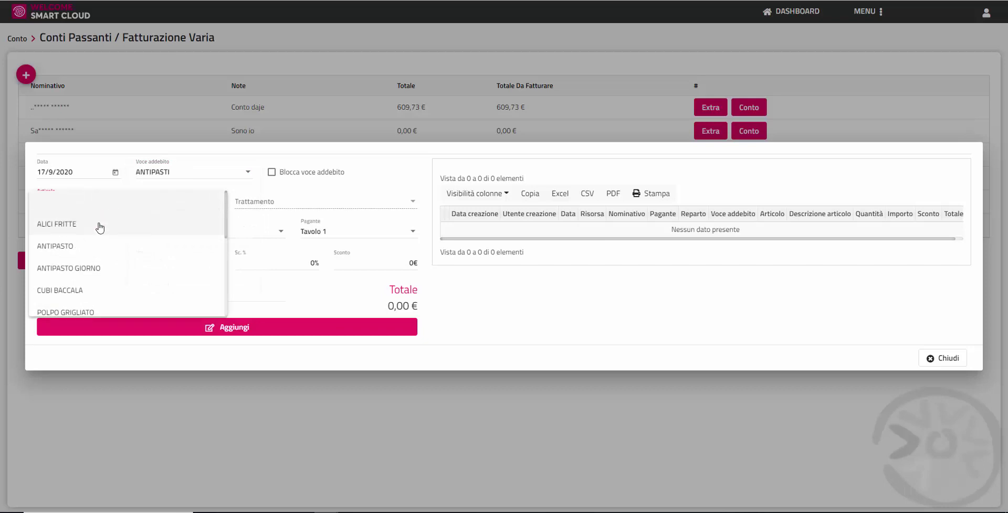
pyautogui.click(86, 269)
pyautogui.click(237, 335)
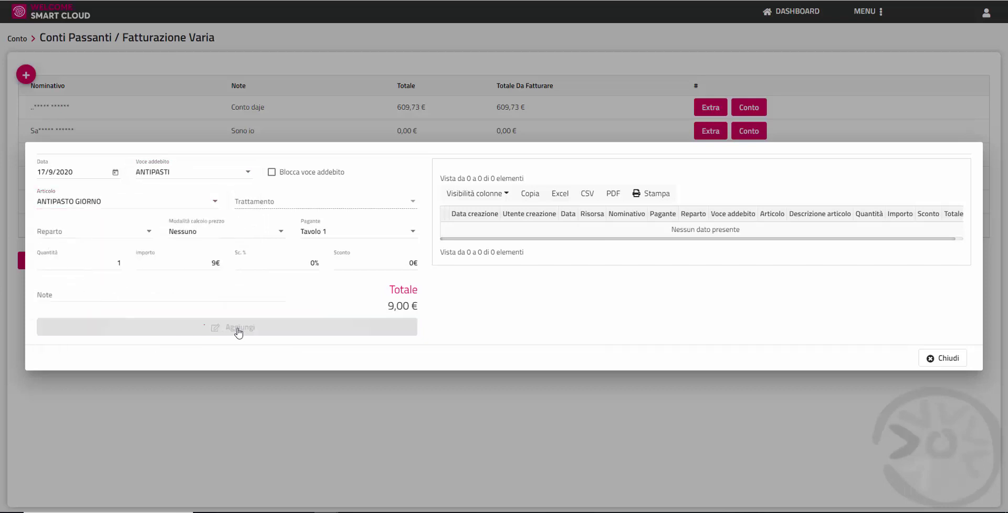
pyautogui.click(955, 362)
pyautogui.scroll(-1, 955, 364)
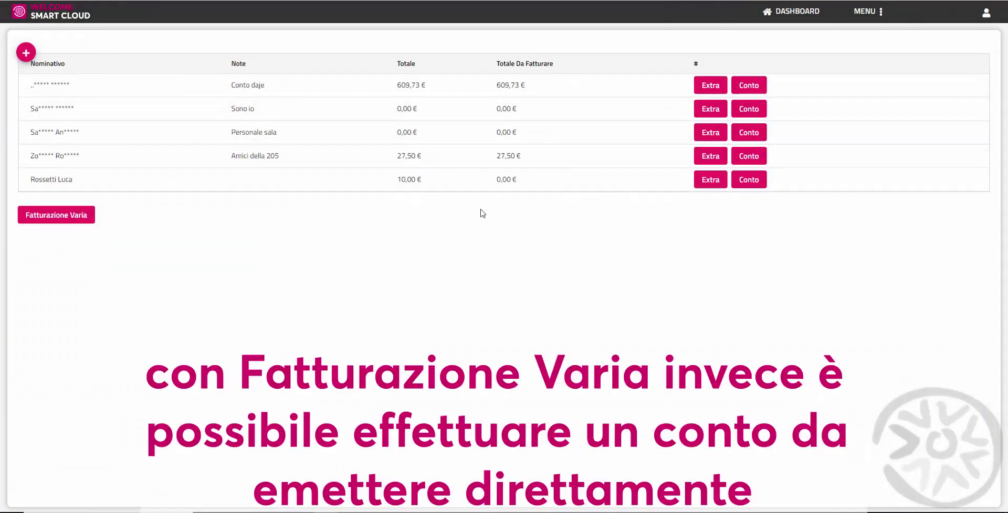
# Step: Start a Fatturazione Varia bill and make the client found by surname search its holder
pyautogui.click(67, 225)
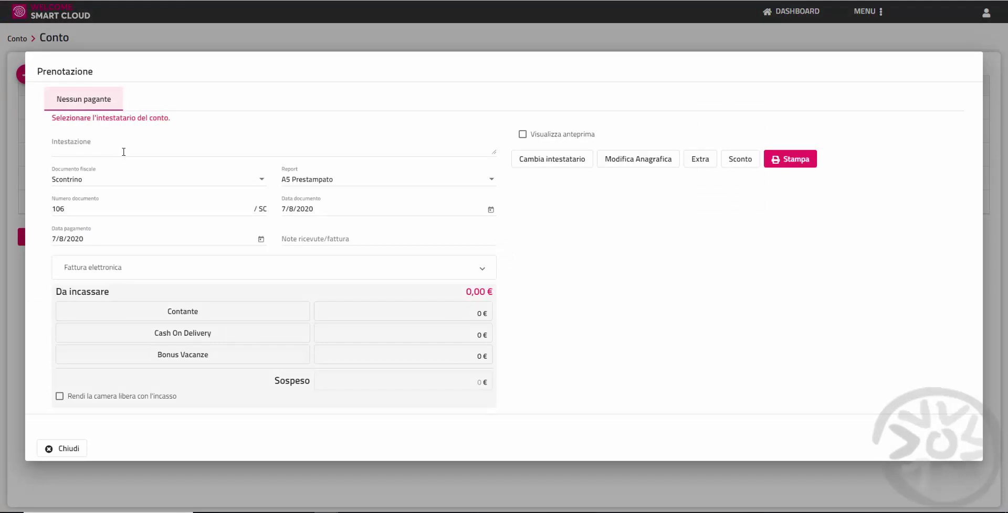
pyautogui.click(583, 165)
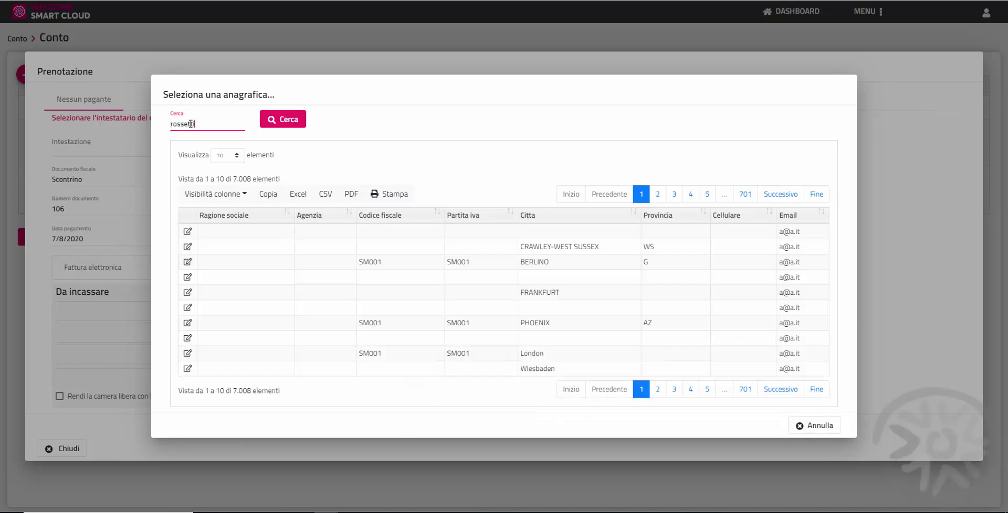
pyautogui.write('rossetti')
pyautogui.click(287, 119)
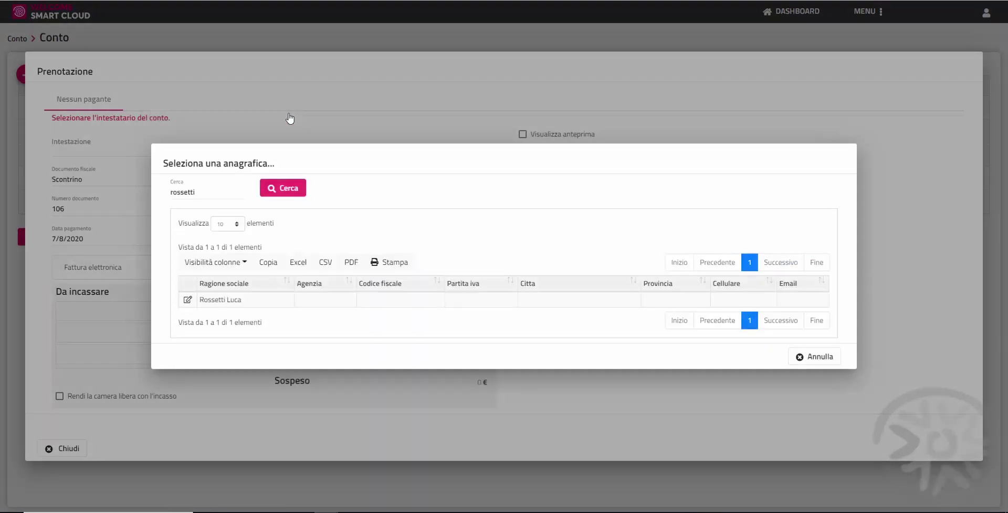
pyautogui.click(219, 297)
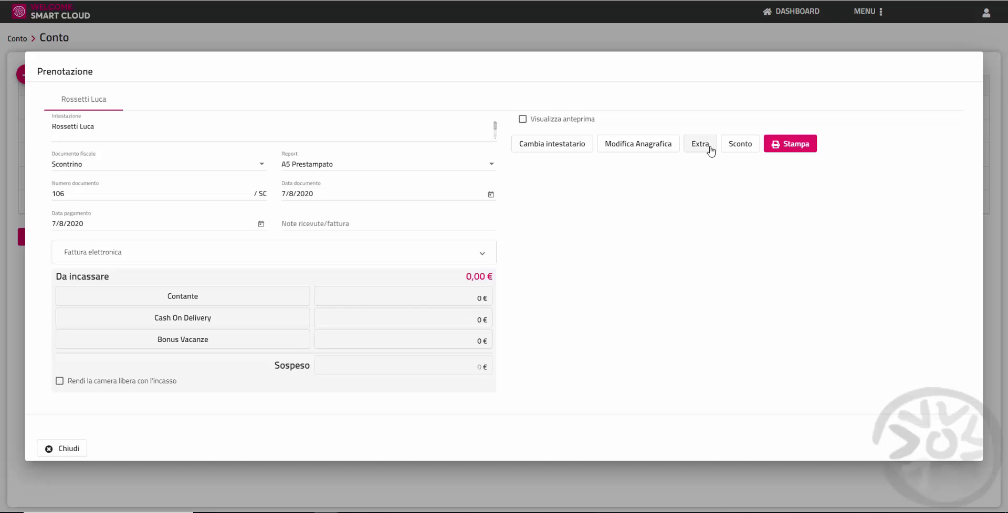
# Step: Add a 1,10 € CAFFE' from Caffetteria to the bill
pyautogui.click(710, 152)
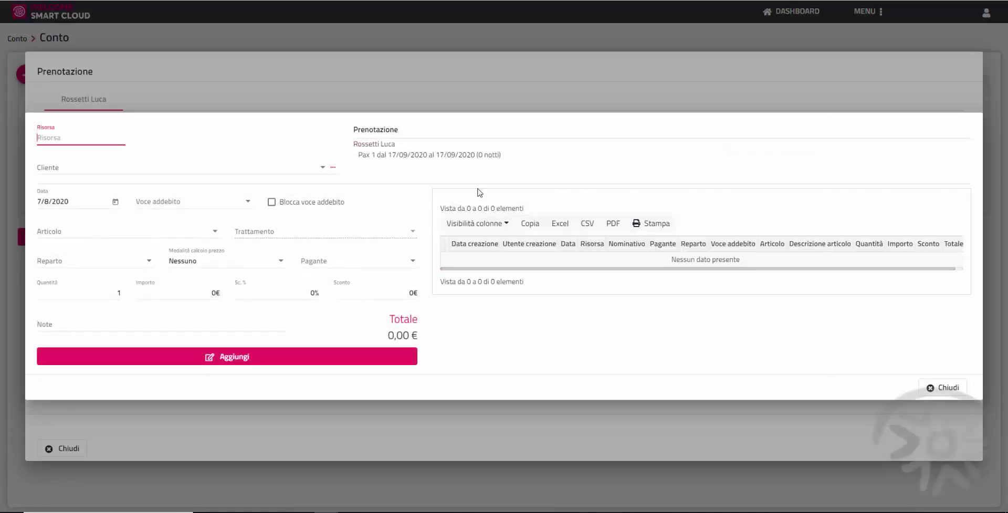
pyautogui.click(248, 203)
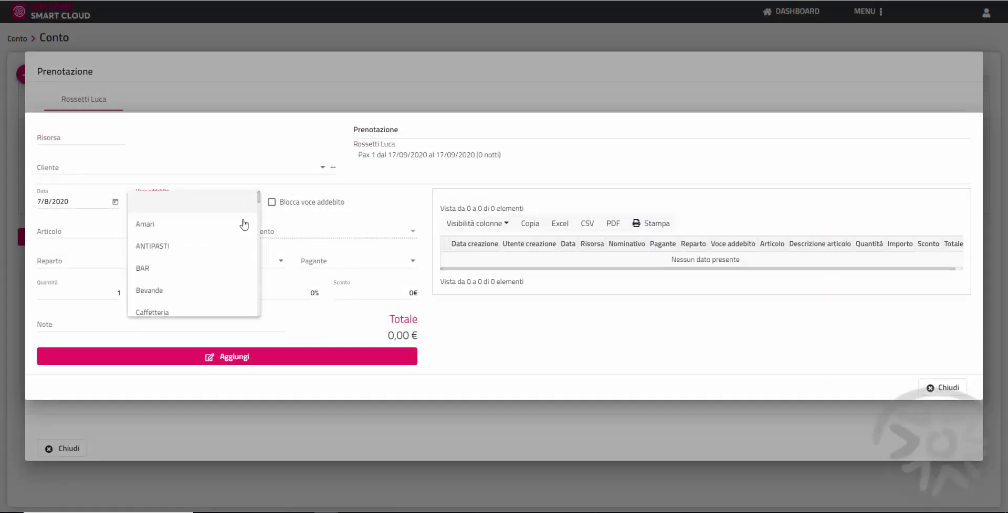
pyautogui.click(219, 310)
pyautogui.click(131, 235)
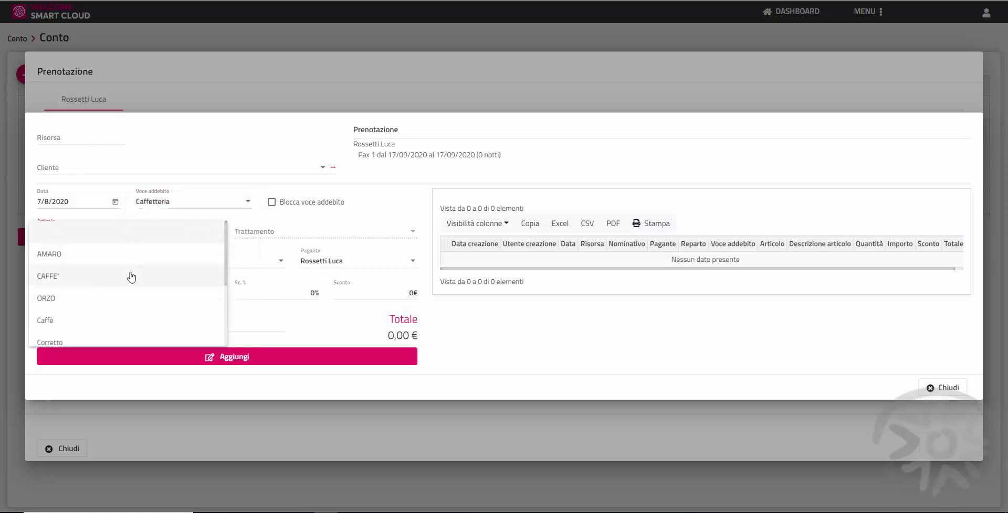
pyautogui.click(131, 278)
pyautogui.click(167, 359)
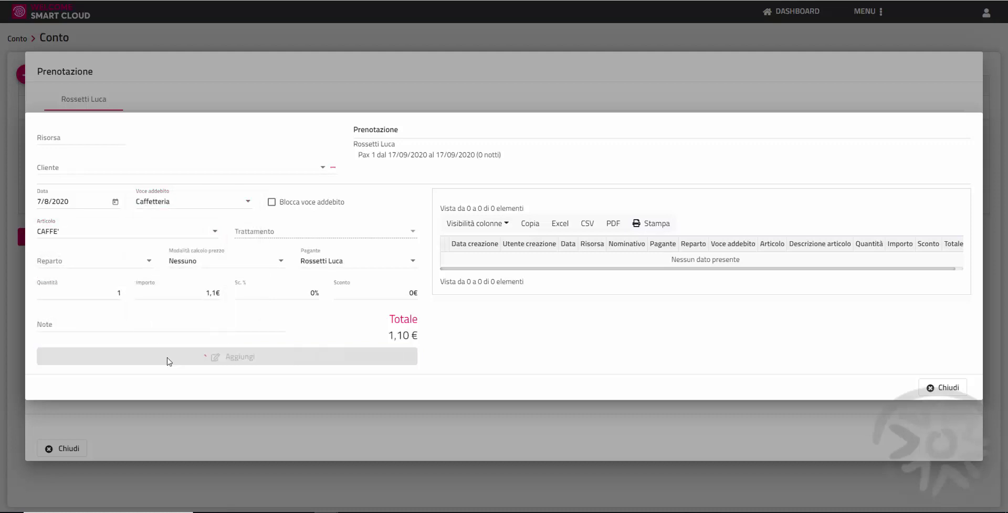
# Step: Add a 9,00 € Gnocchi from Primi, bringing the bill to 10,10 €
pyautogui.click(247, 202)
pyautogui.scroll(-1, 244, 239)
pyautogui.scroll(-2, 244, 239)
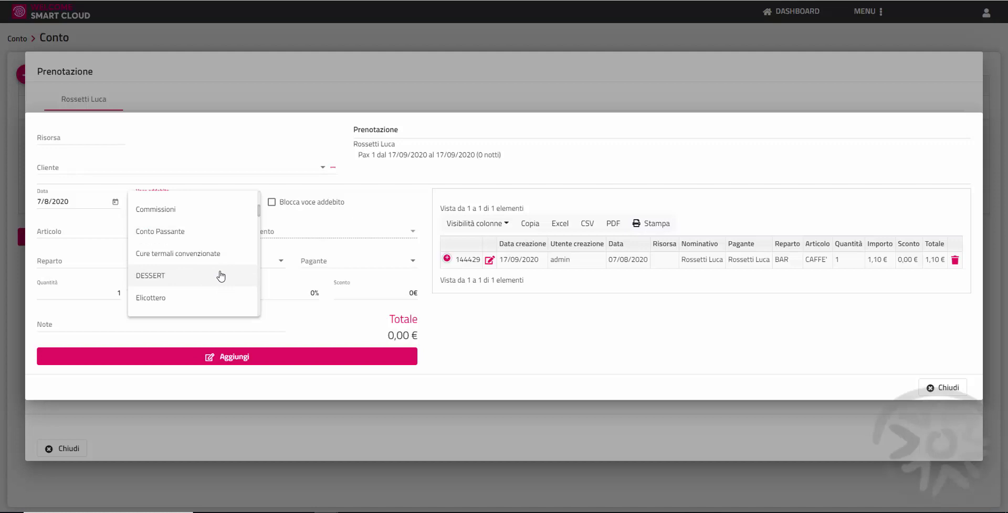
pyautogui.scroll(-3, 220, 277)
pyautogui.scroll(-1, 219, 276)
pyautogui.scroll(-1, 220, 277)
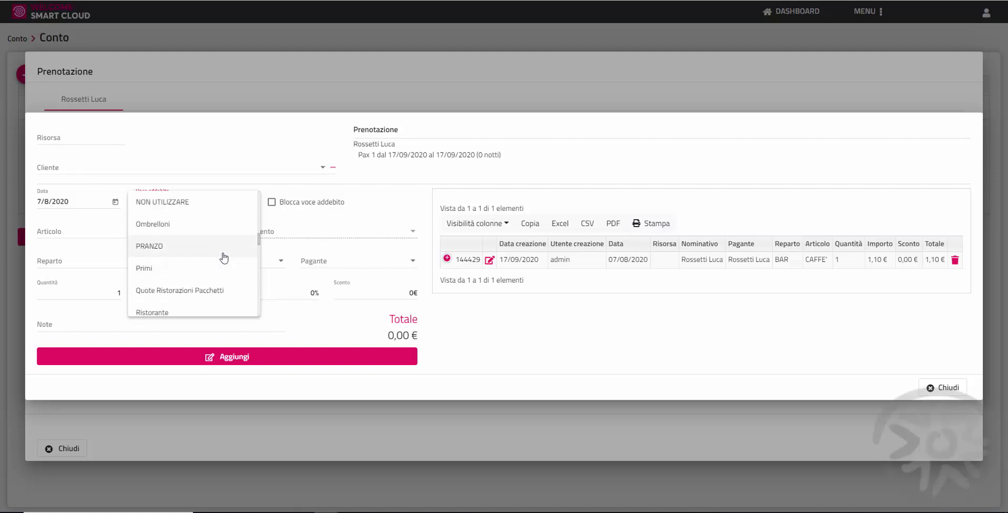
pyautogui.click(222, 277)
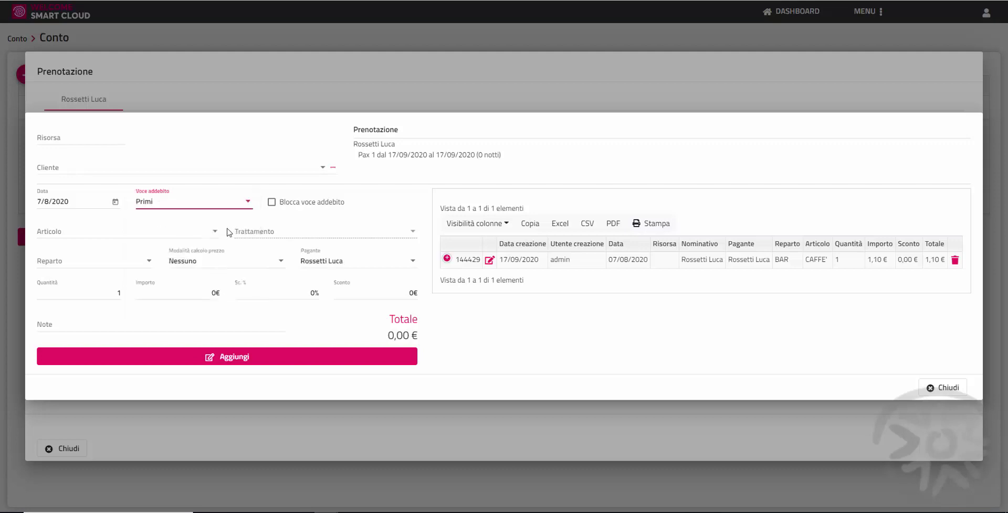
pyautogui.click(209, 241)
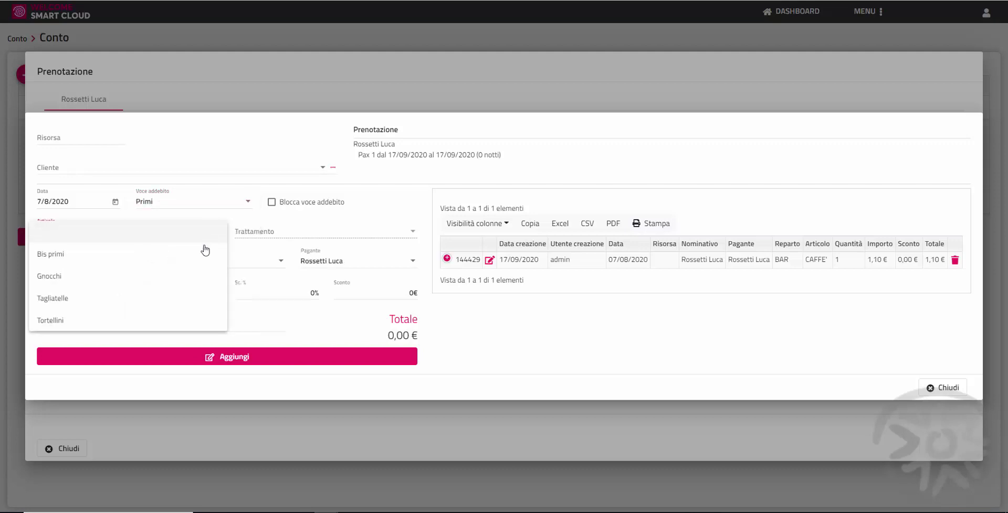
pyautogui.click(196, 276)
pyautogui.click(263, 361)
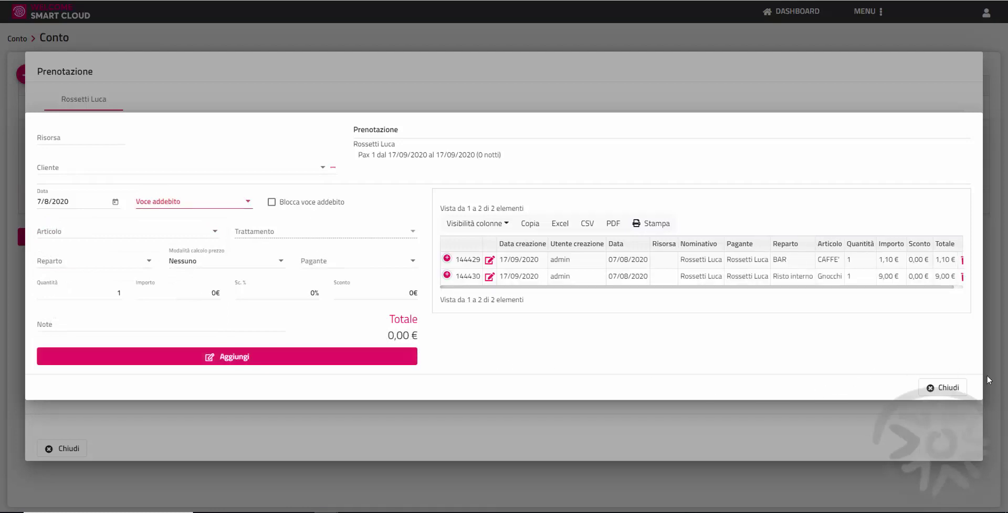
pyautogui.click(947, 388)
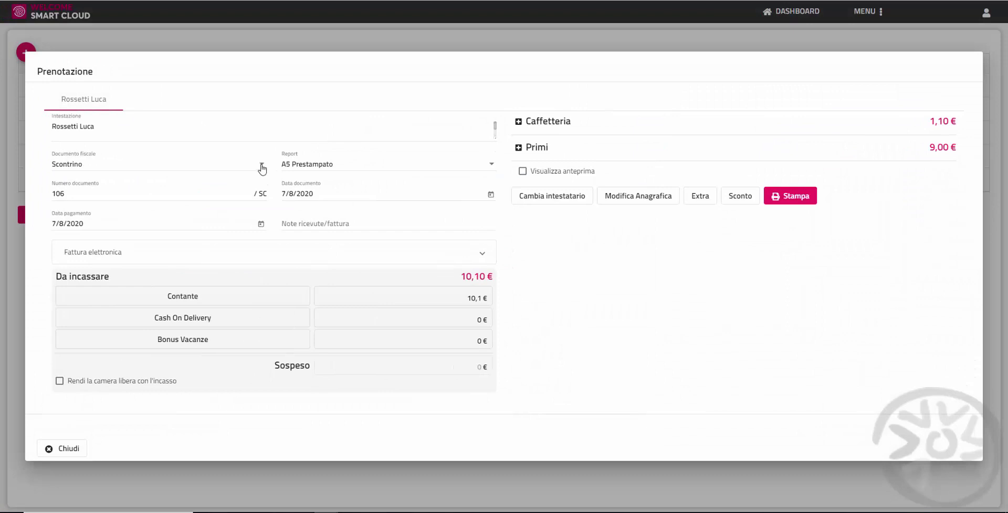
# Step: Set the Documento fiscale type to Fattura for the customer's bill
pyautogui.click(260, 166)
pyautogui.scroll(3, 246, 146)
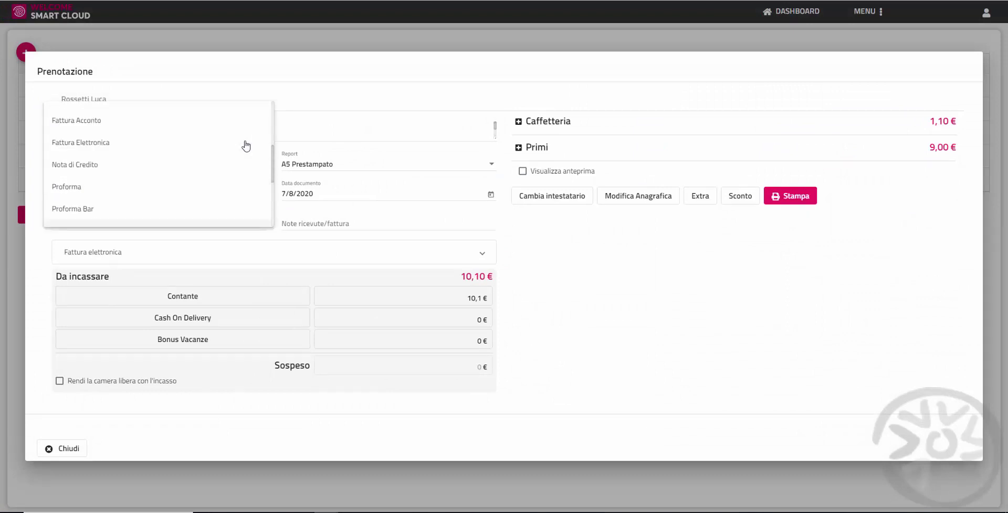
pyautogui.scroll(2, 245, 146)
pyautogui.scroll(2, 246, 146)
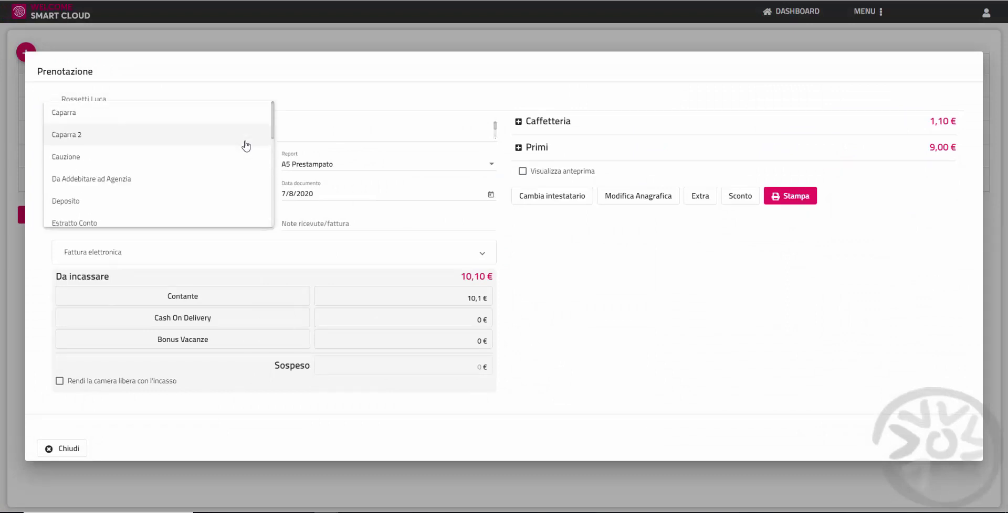
pyautogui.scroll(-2, 245, 146)
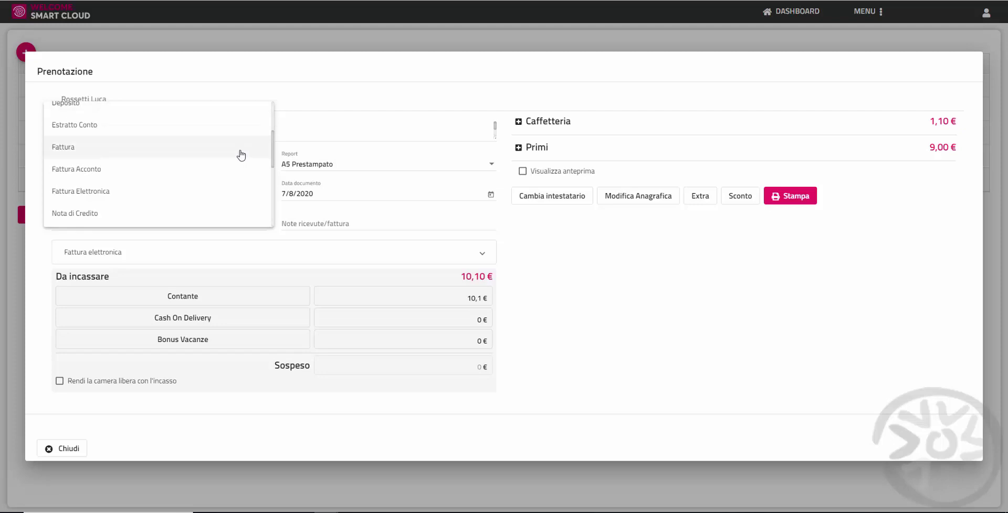
pyautogui.click(234, 152)
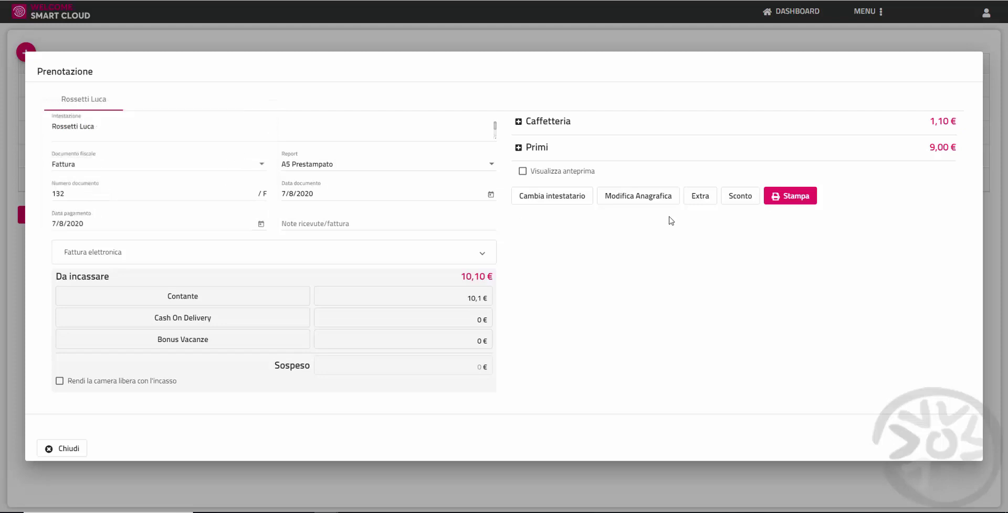
# Step: Issue the 10,10 € bill as Fattura 132, accepting the numbering warning and skipping the PDF
pyautogui.click(799, 205)
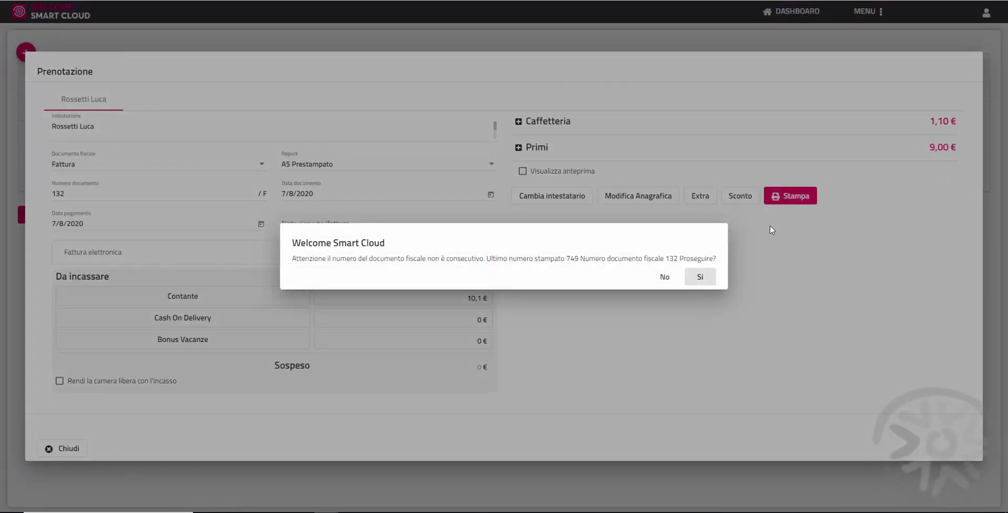
pyautogui.click(698, 285)
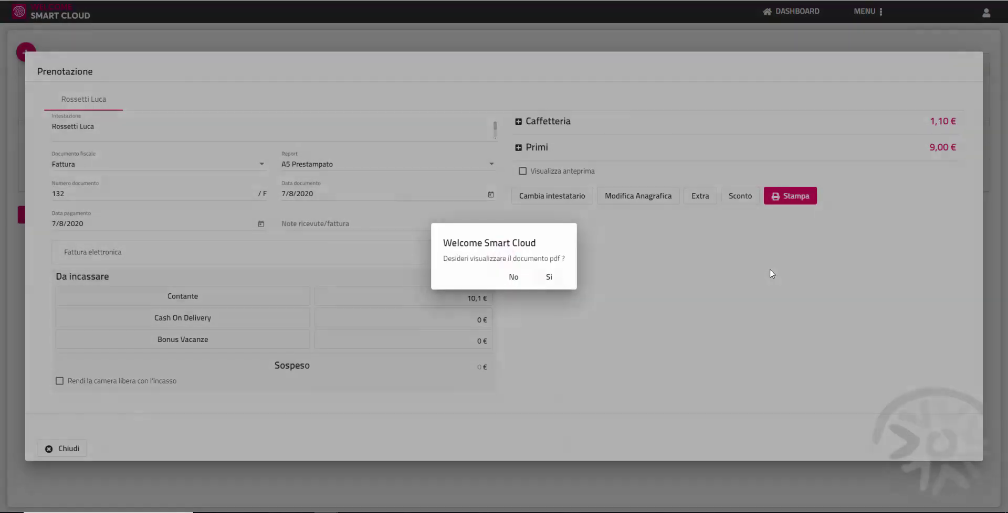
pyautogui.click(512, 279)
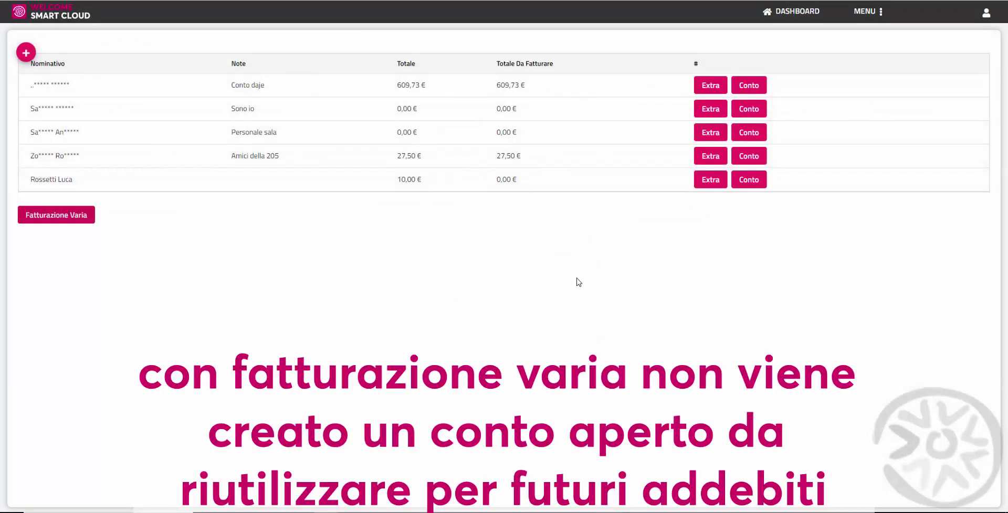